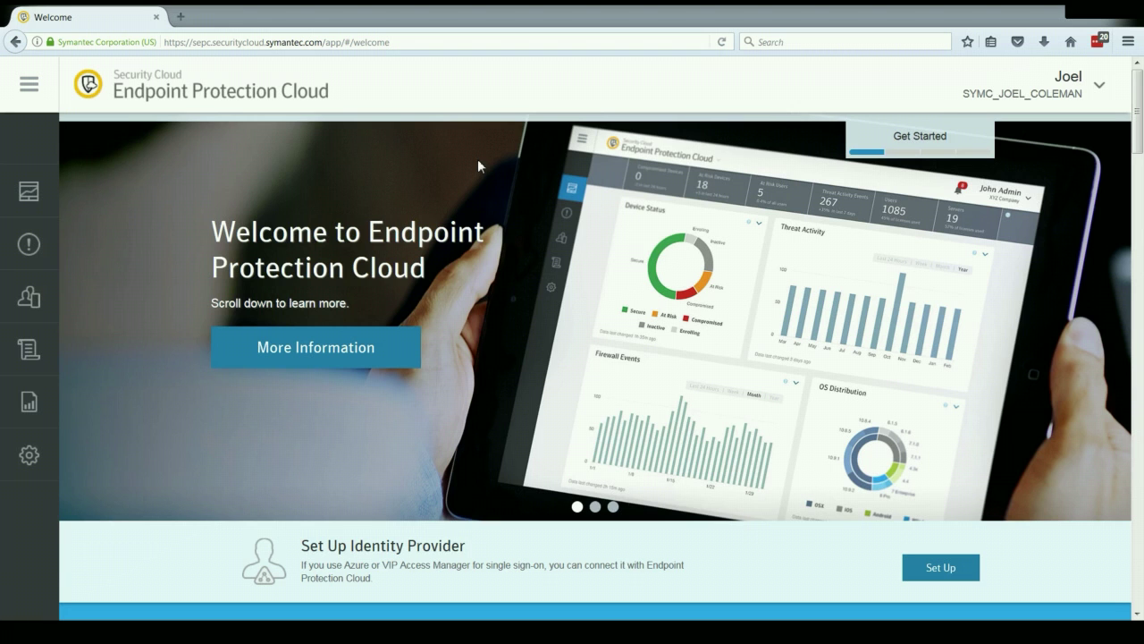
Scroll the welcome page and expand the Get Started checklist, which shows one of four setup tasks done.
scroll(477, 166, "down", 5)
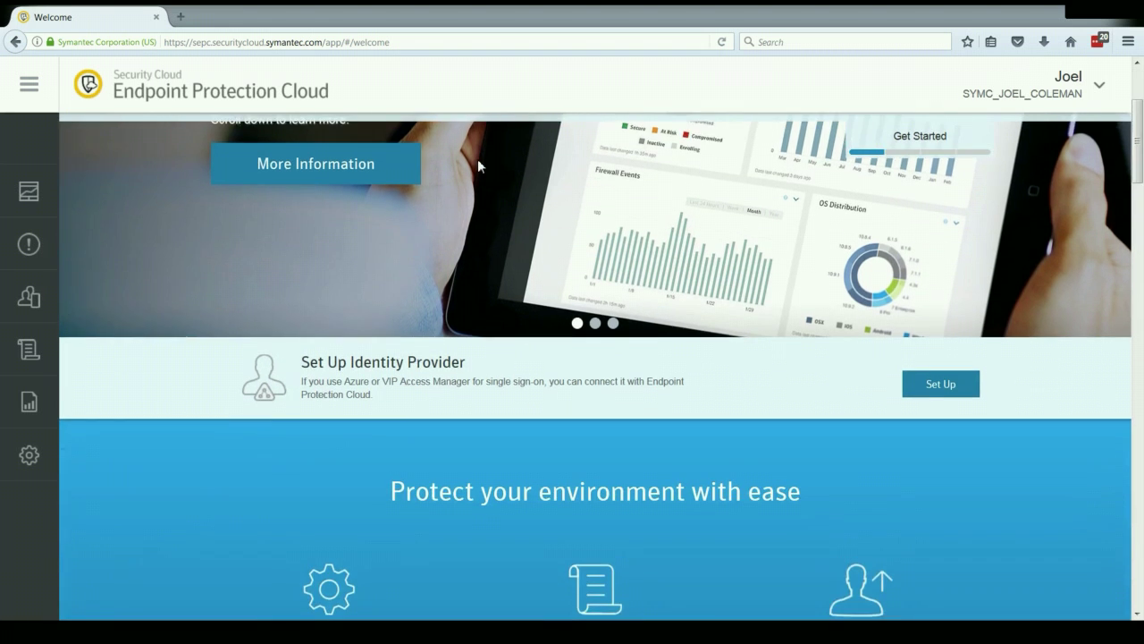
scroll(478, 166, "down", 7)
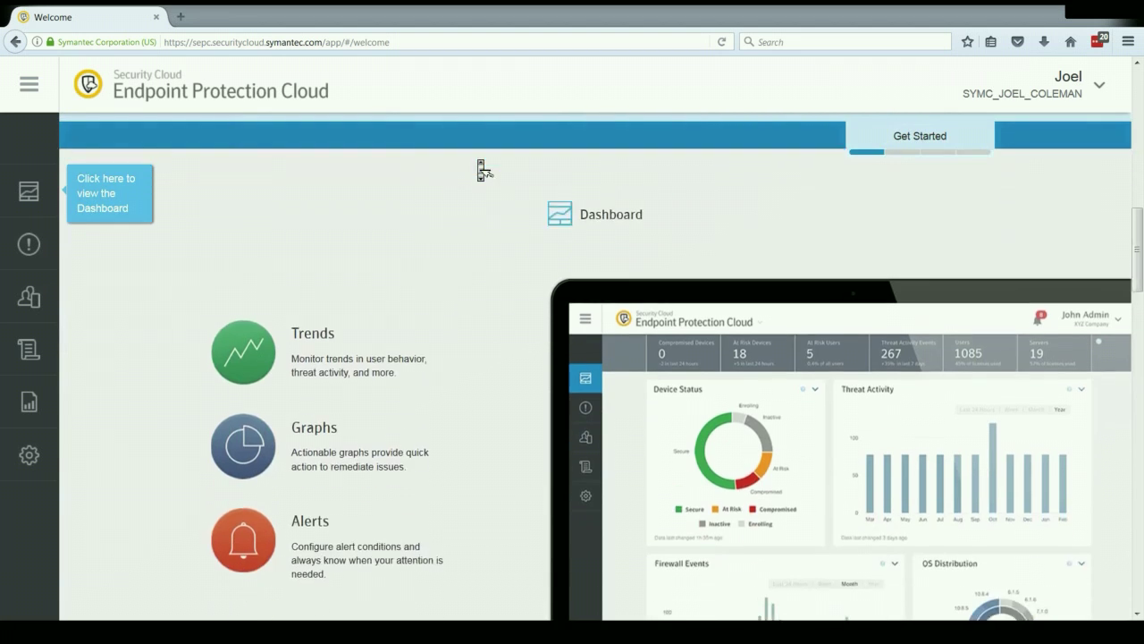
scroll(480, 169, "down", 8)
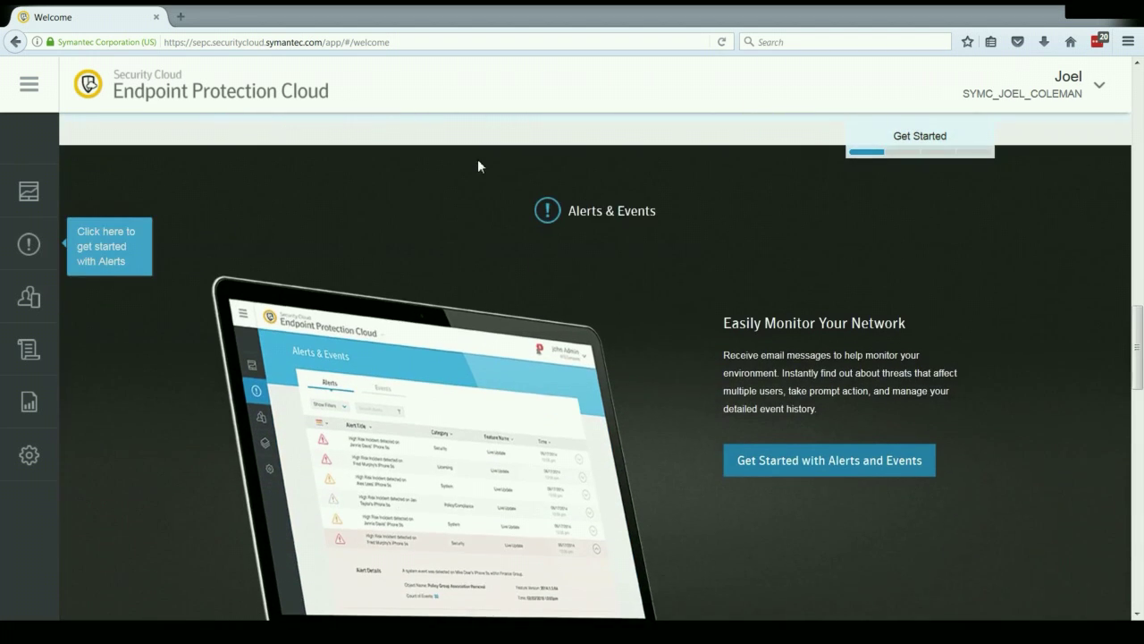
scroll(479, 165, "down", 8)
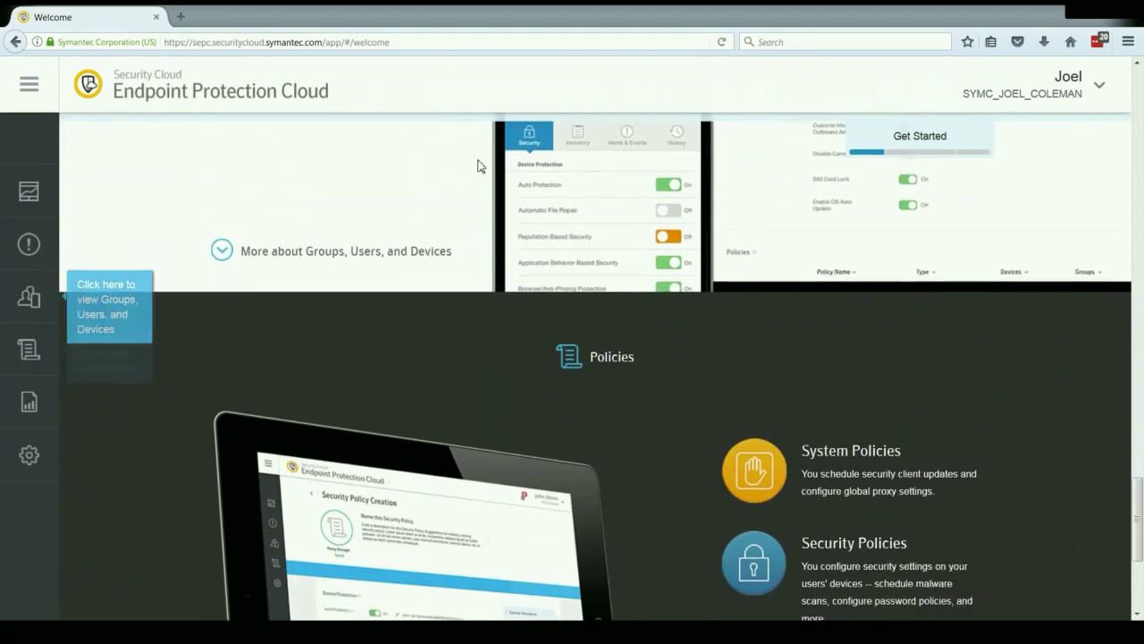
scroll(479, 165, "down", 3)
scroll(477, 159, "up", 15)
scroll(481, 170, "up", 8)
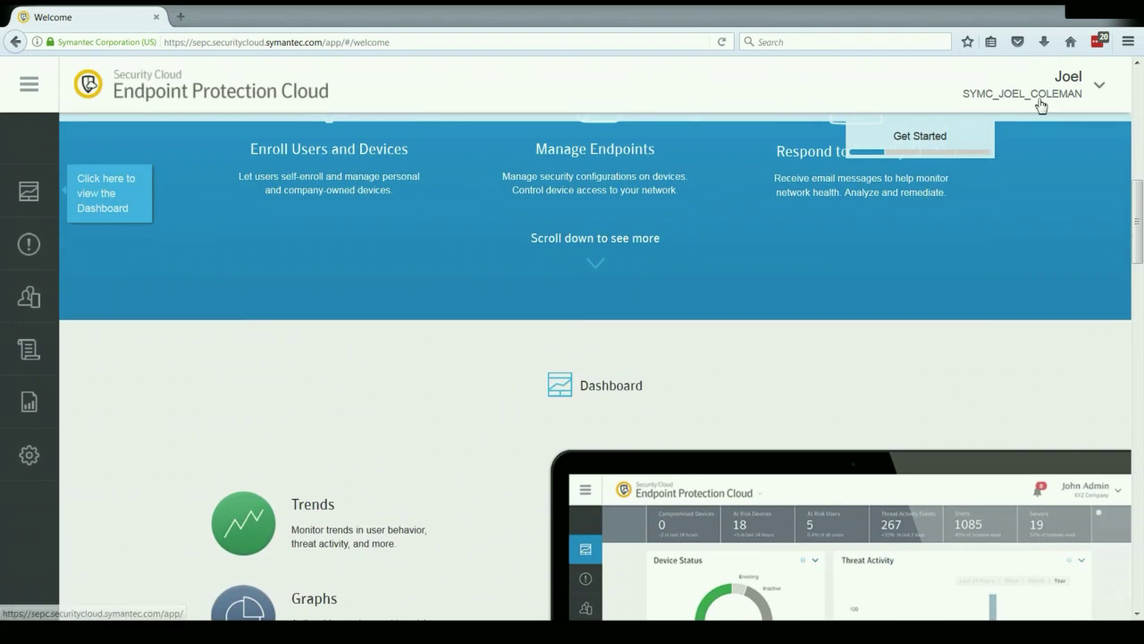
left_click(935, 142)
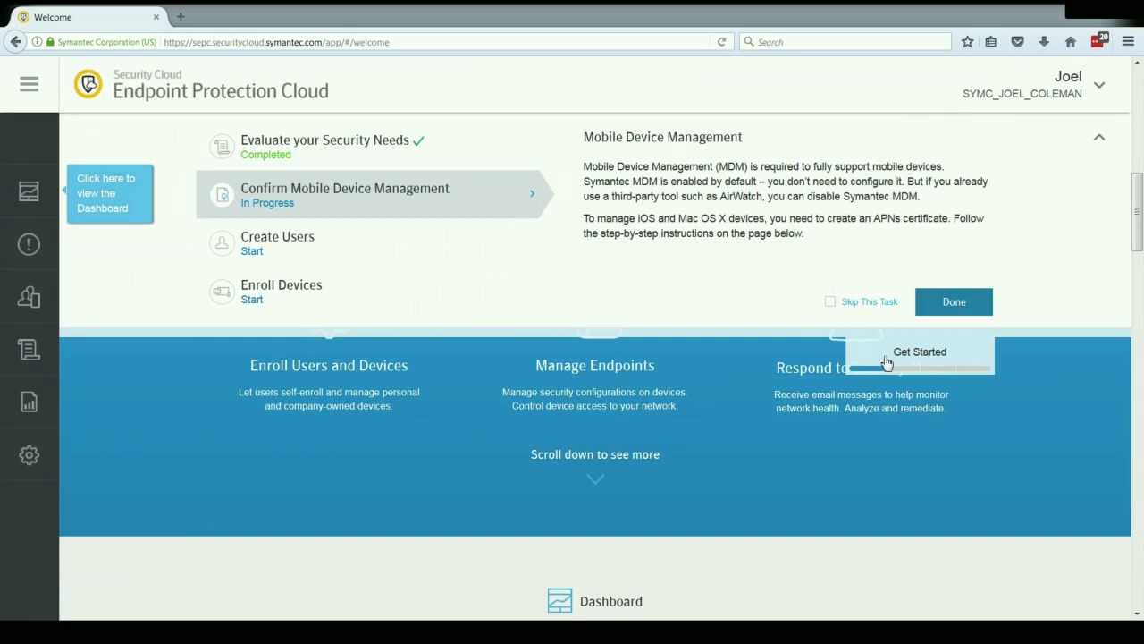
scroll(899, 359, "down", 3)
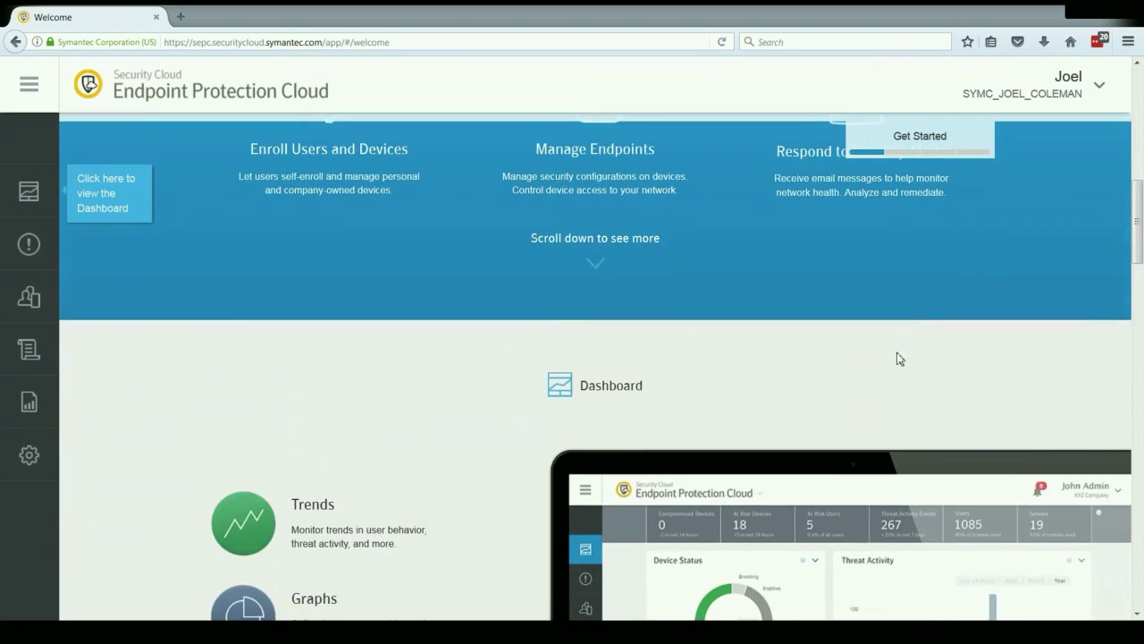
Open Help from the account menu and scroll to the seven Browse All Topics categories.
left_click(1103, 98)
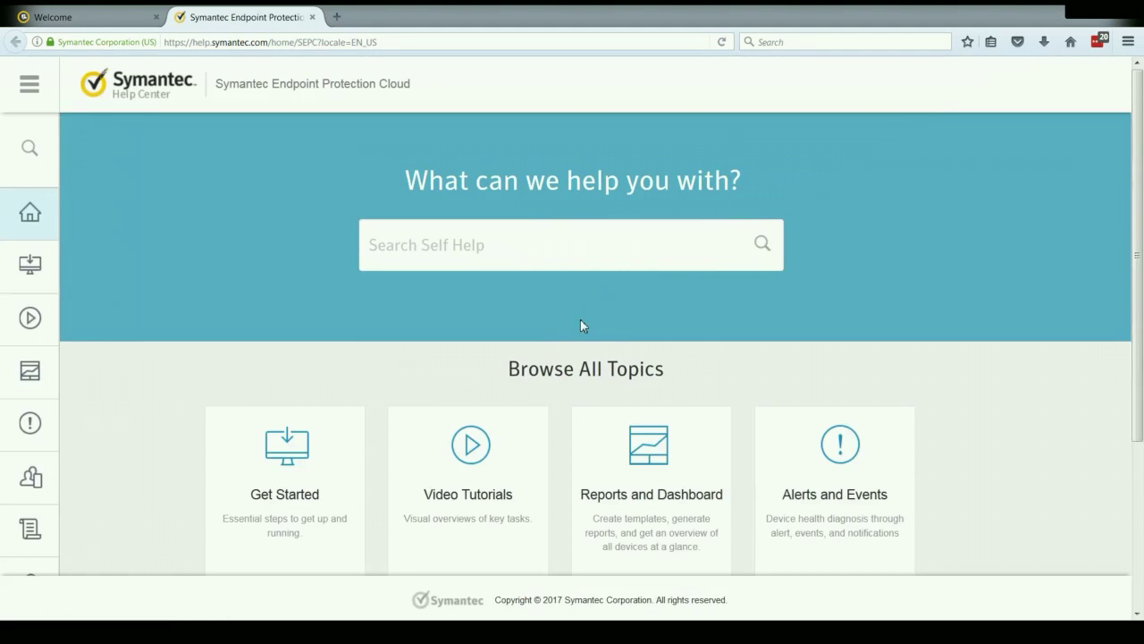
scroll(557, 336, "down", 5)
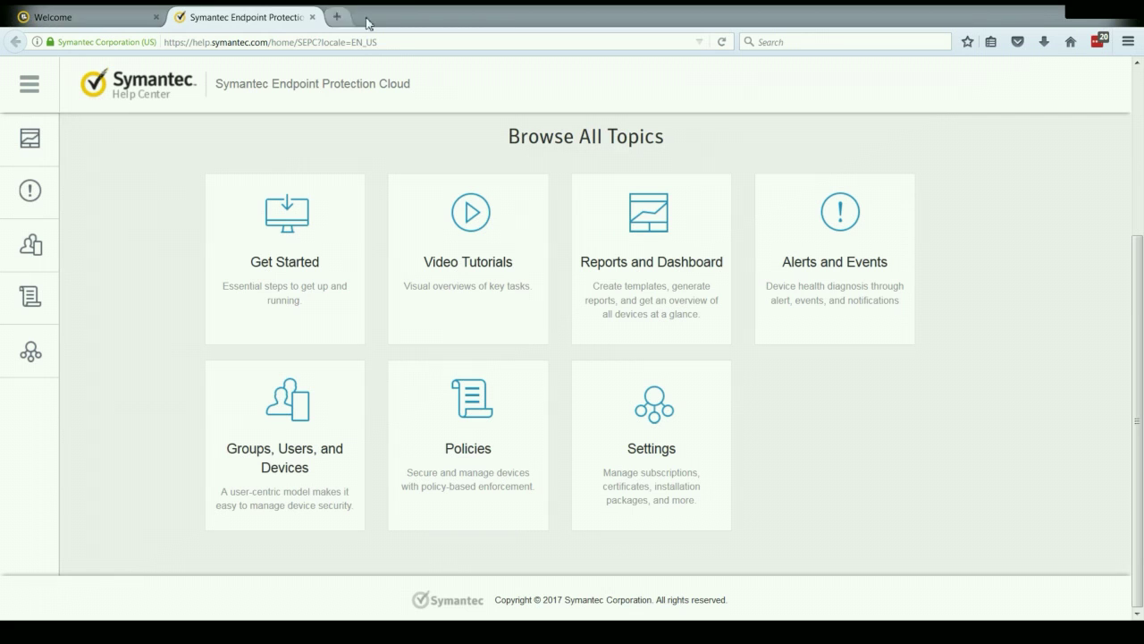
Close the Help Center tab and hide the Get Started panel from the account menu.
left_click(312, 17)
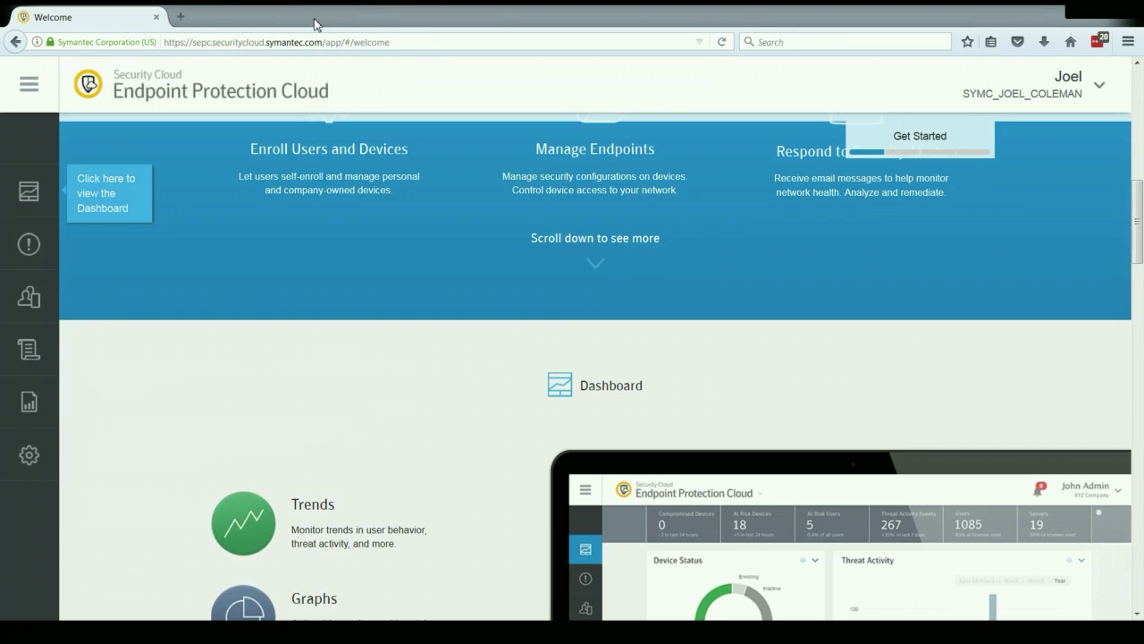
left_click(1105, 90)
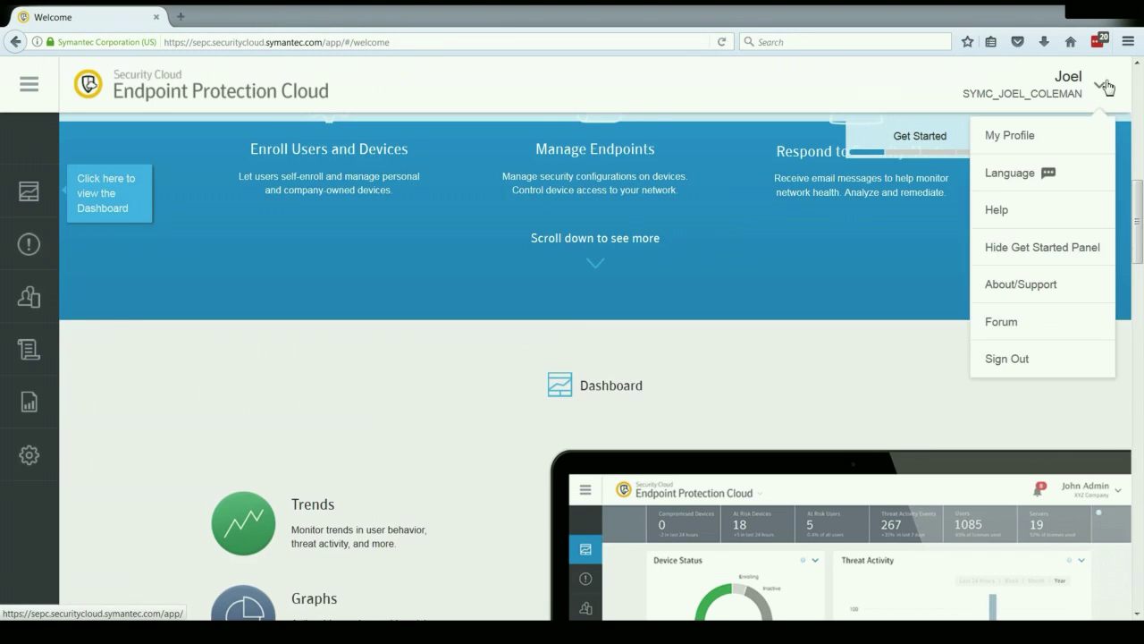
left_click(1067, 250)
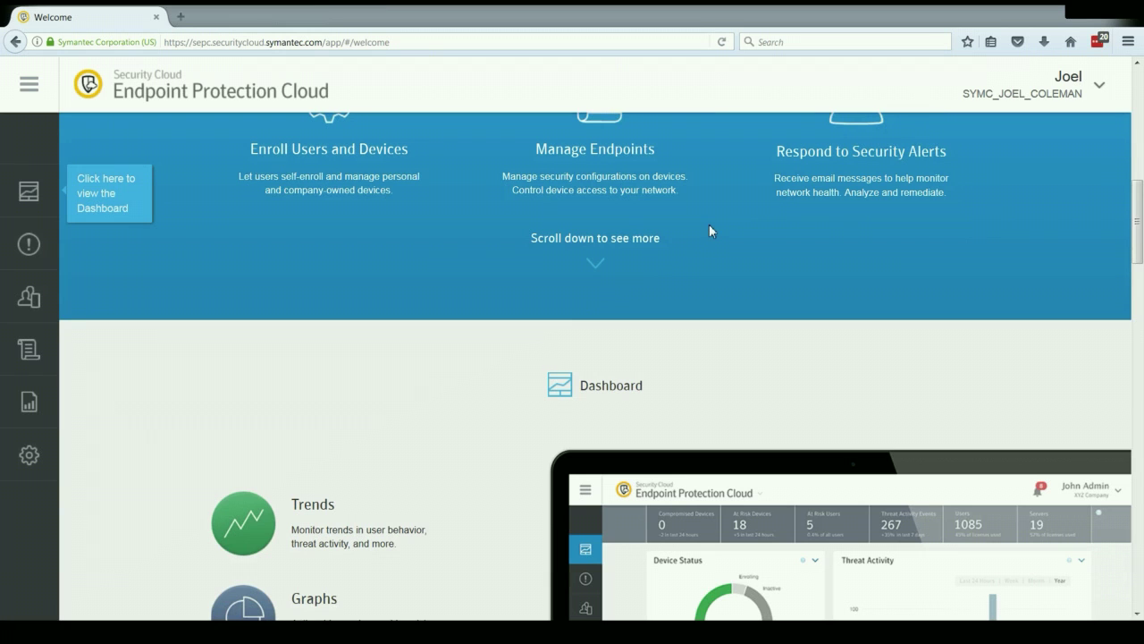
Open the Dashboard and look over the Threat Activity event list, then close it.
left_click(29, 191)
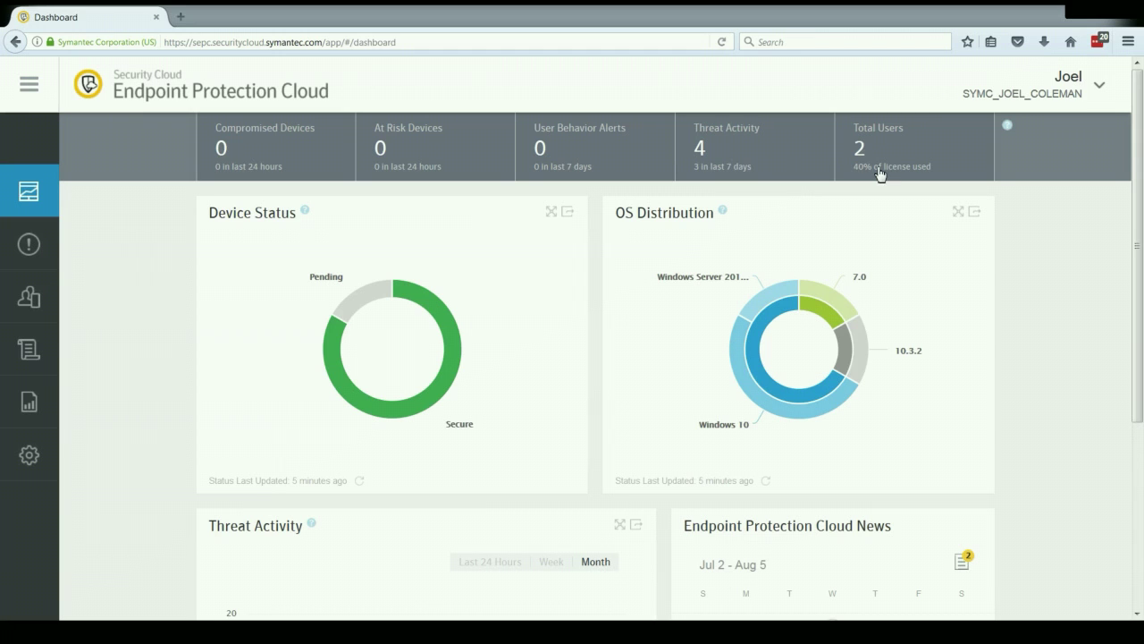
left_click(706, 150)
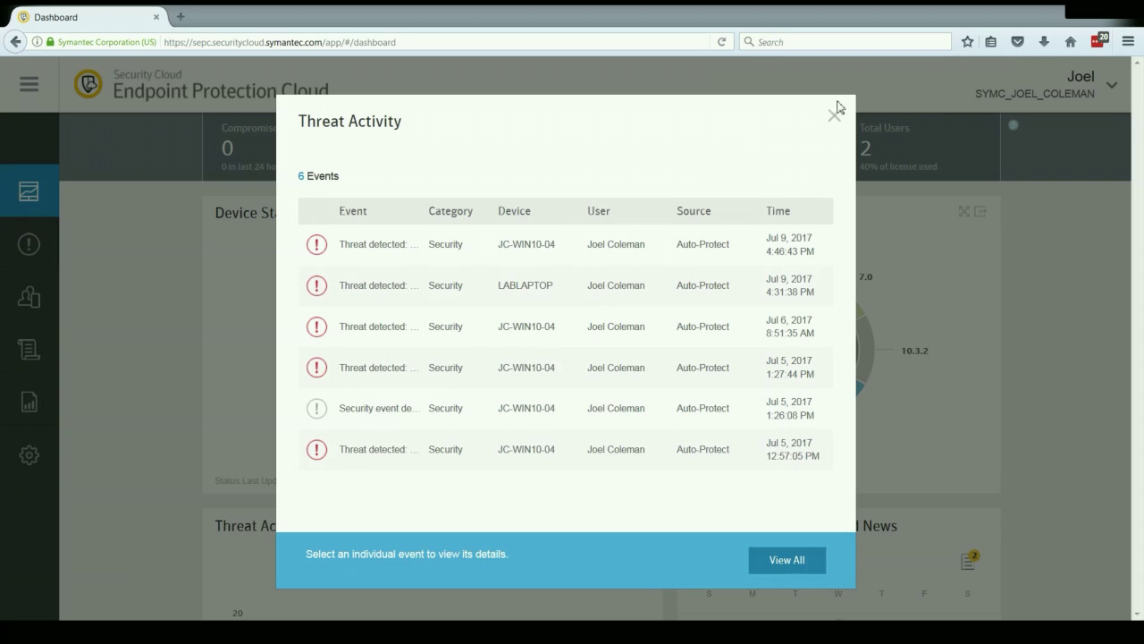
left_click(834, 116)
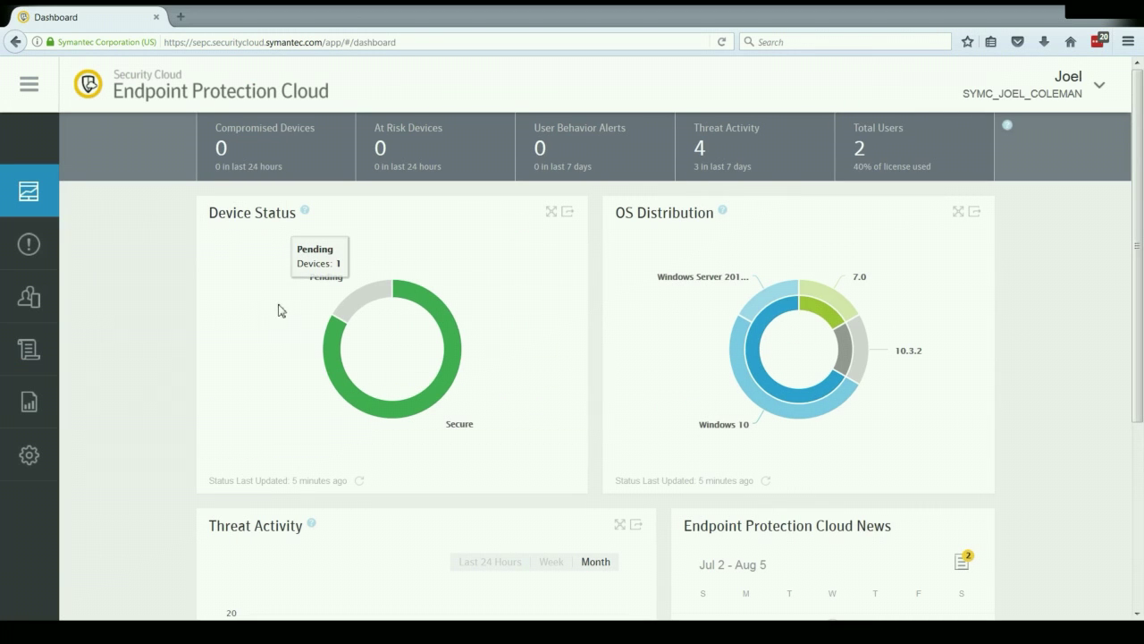
scroll(175, 318, "down", 2)
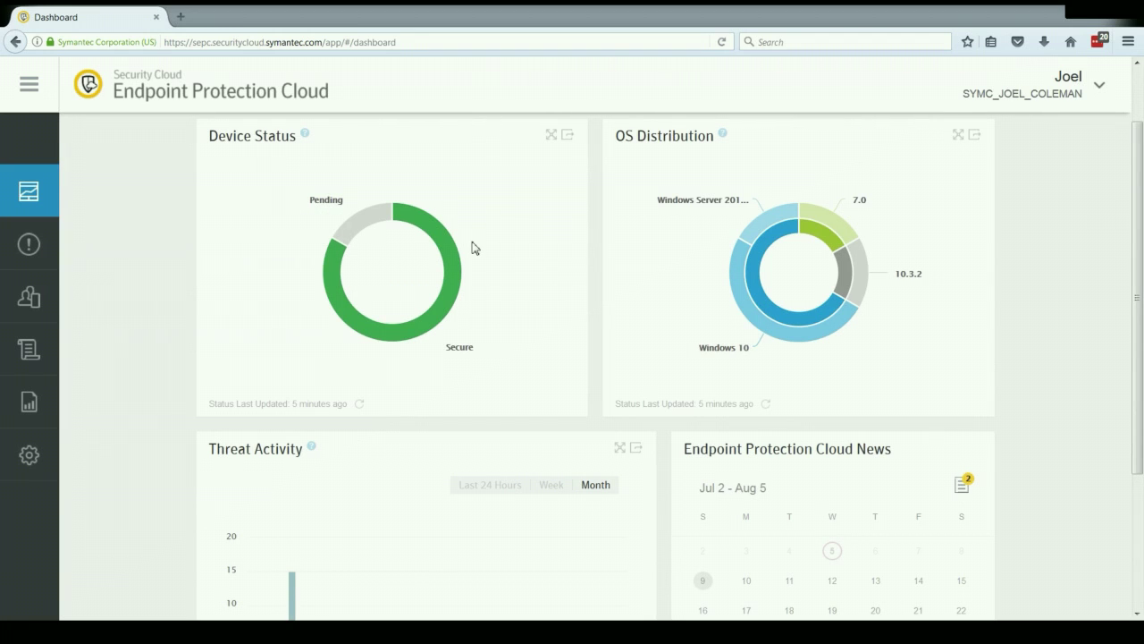
mouse_move(459, 259)
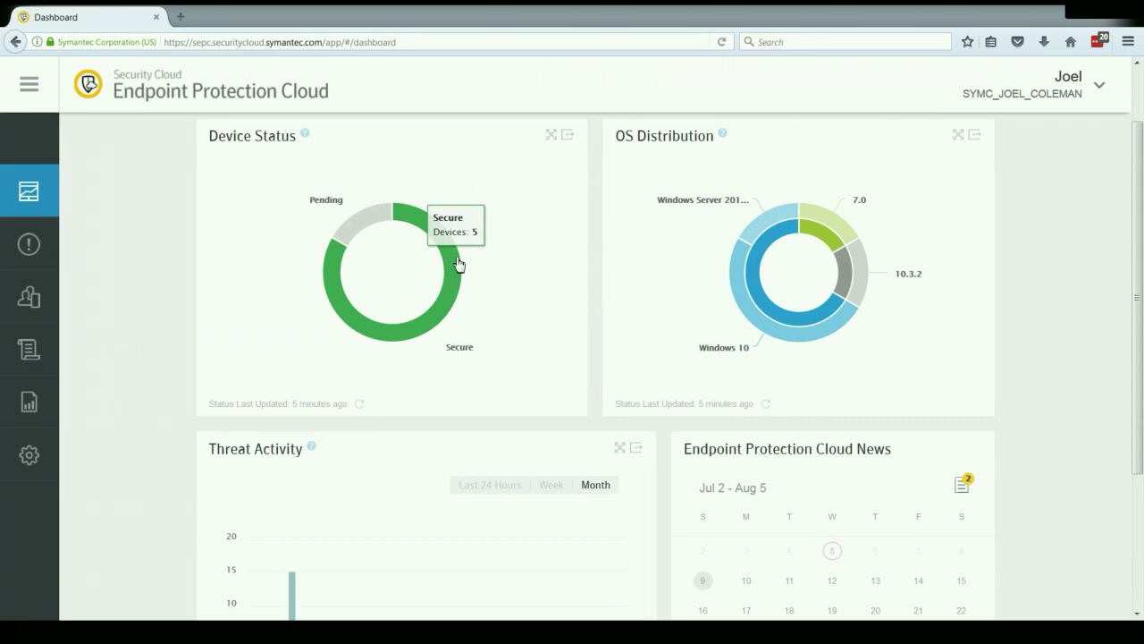
mouse_move(365, 238)
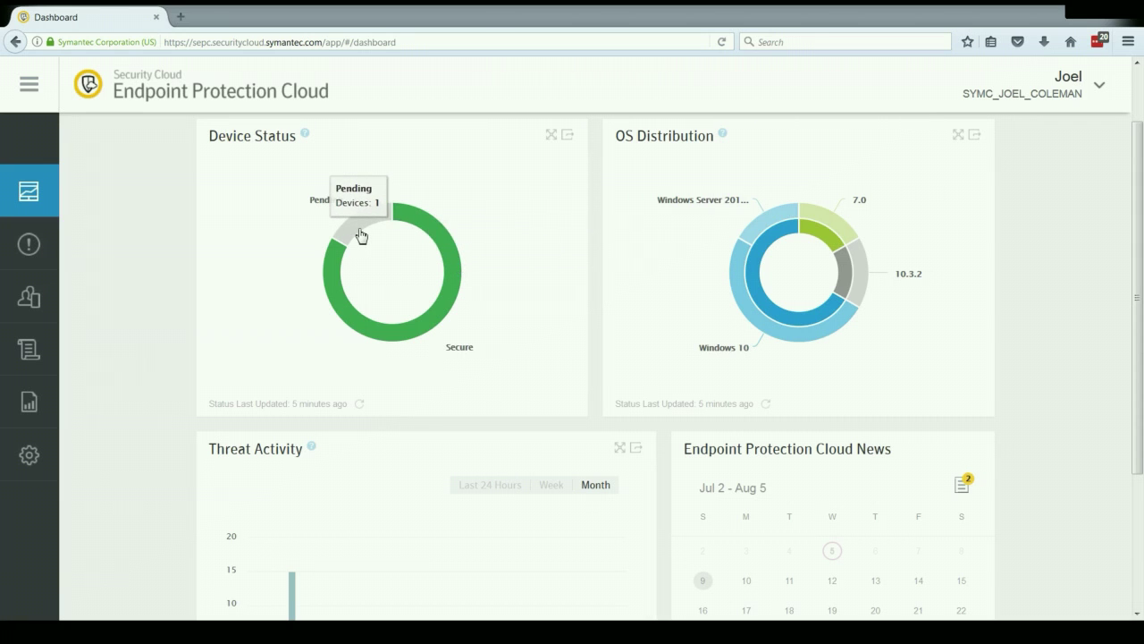
left_click(362, 235)
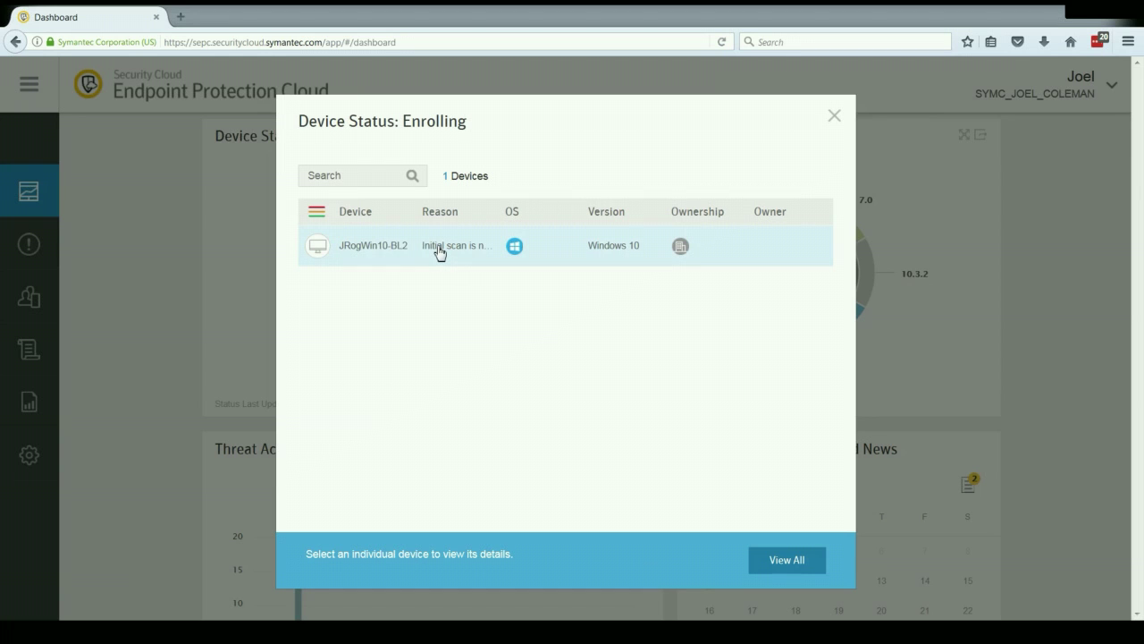
left_click(834, 117)
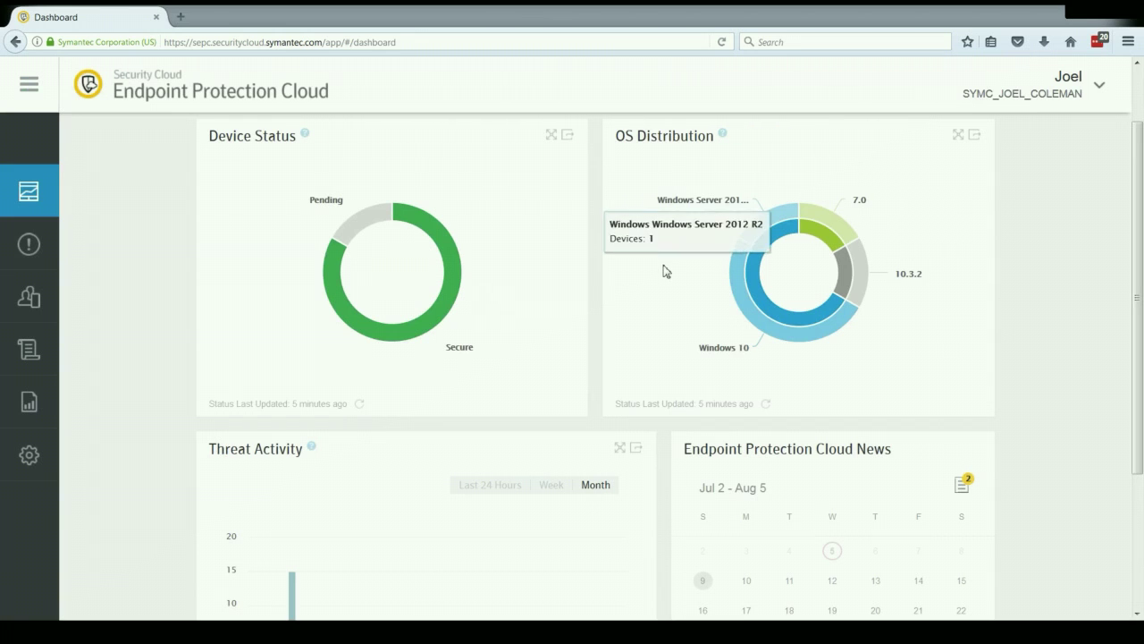
mouse_move(760, 280)
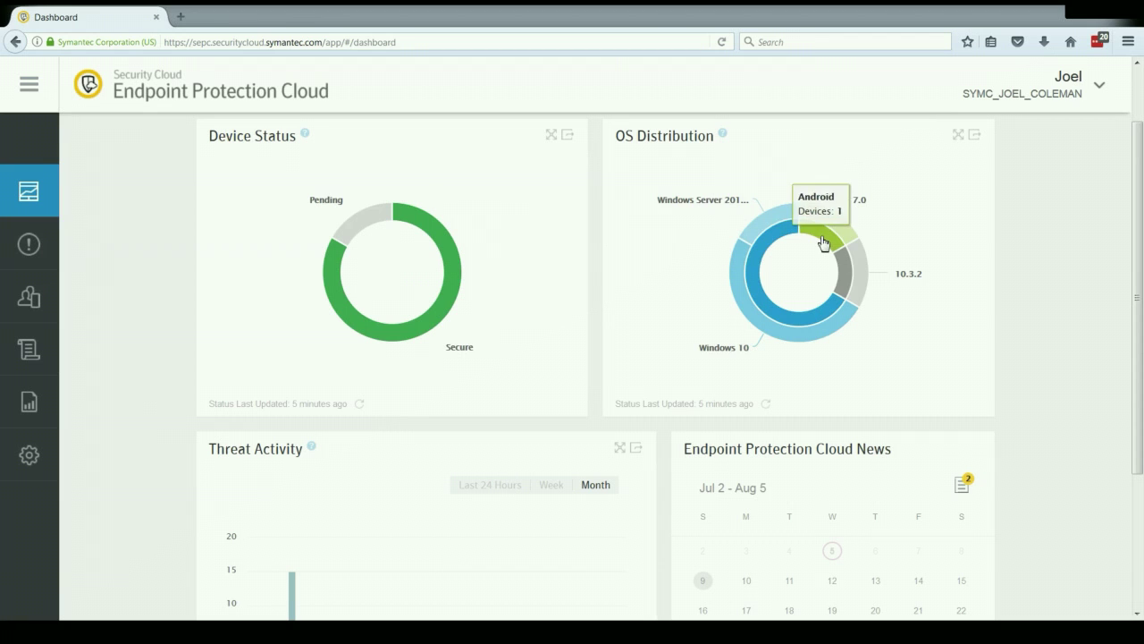
mouse_move(848, 286)
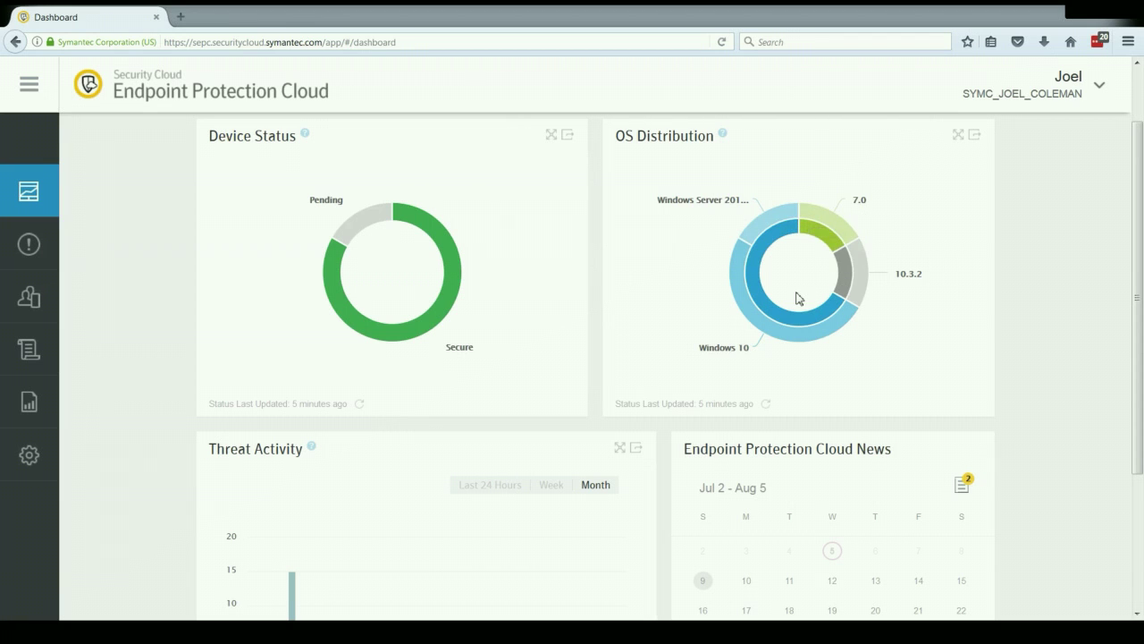
mouse_move(746, 241)
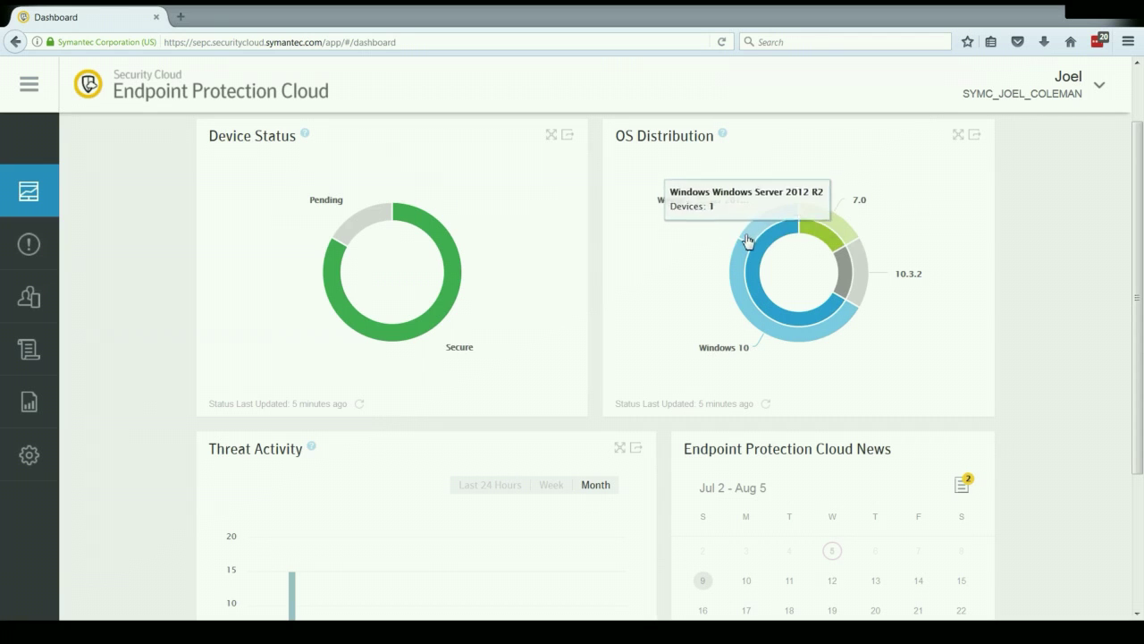
mouse_move(861, 268)
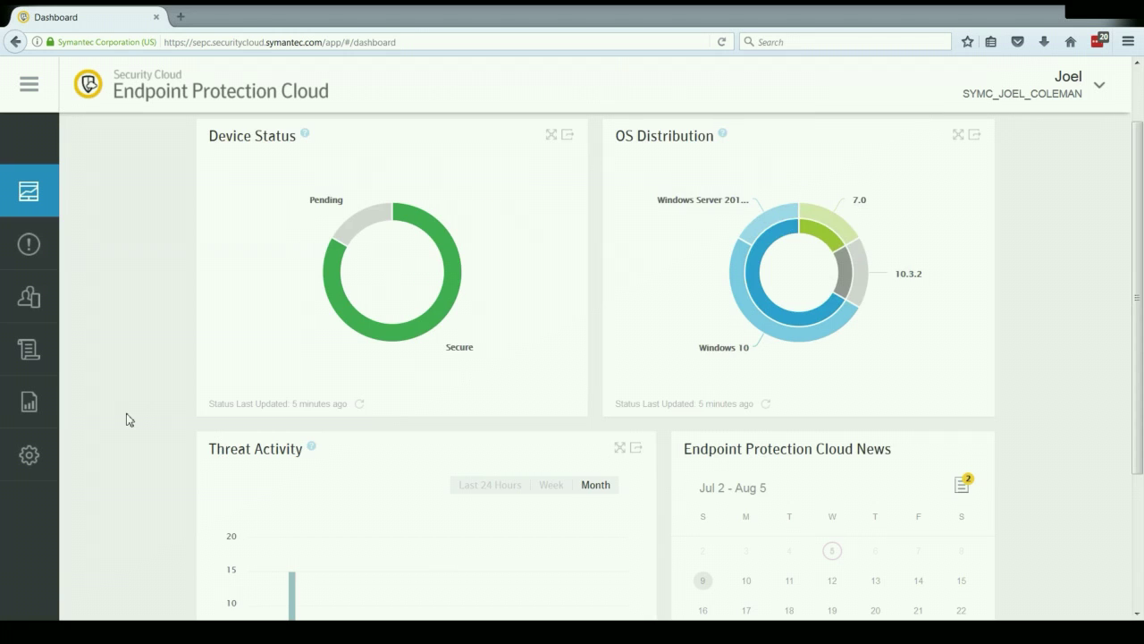
List the 3 threats detected on 7/5 in the Threat Activity chart, then close the list.
scroll(127, 419, "down", 5)
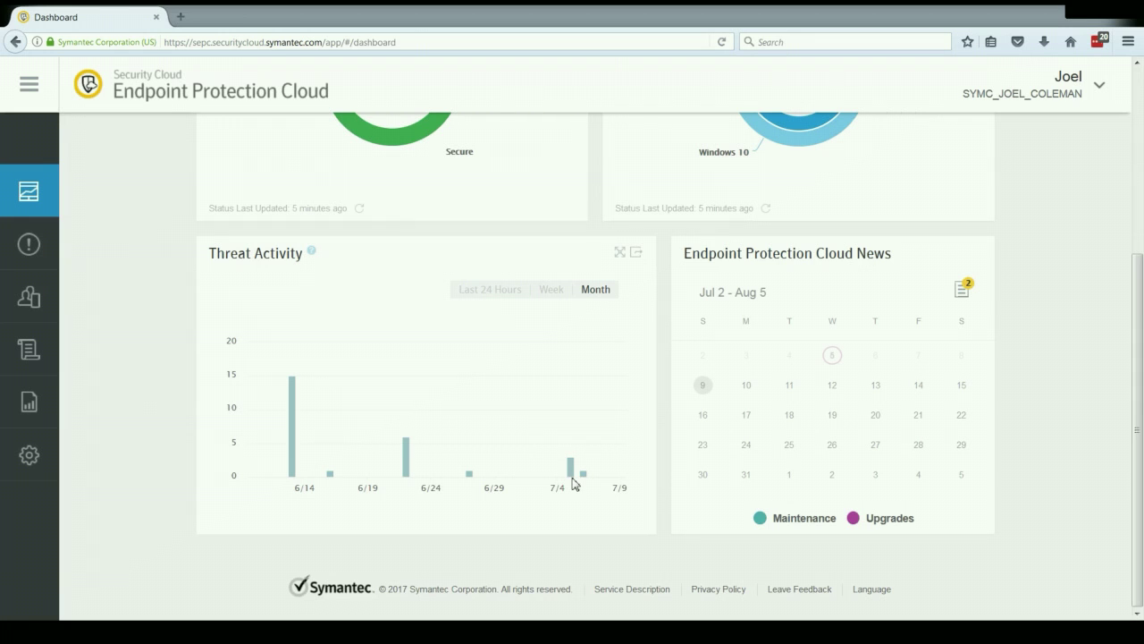
mouse_move(573, 476)
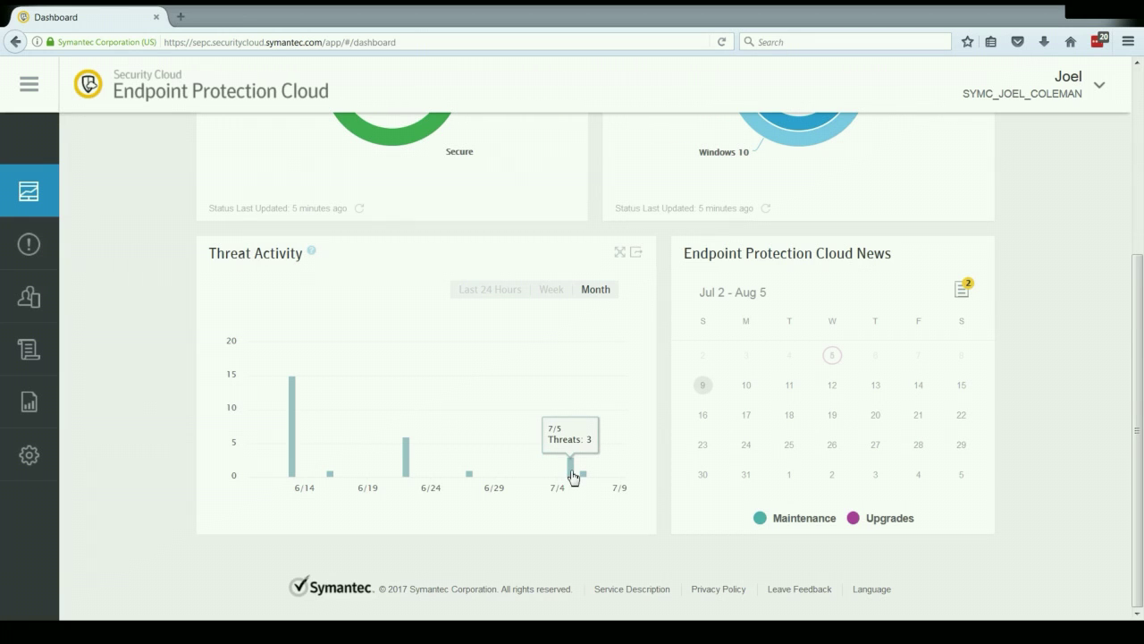
left_click(573, 477)
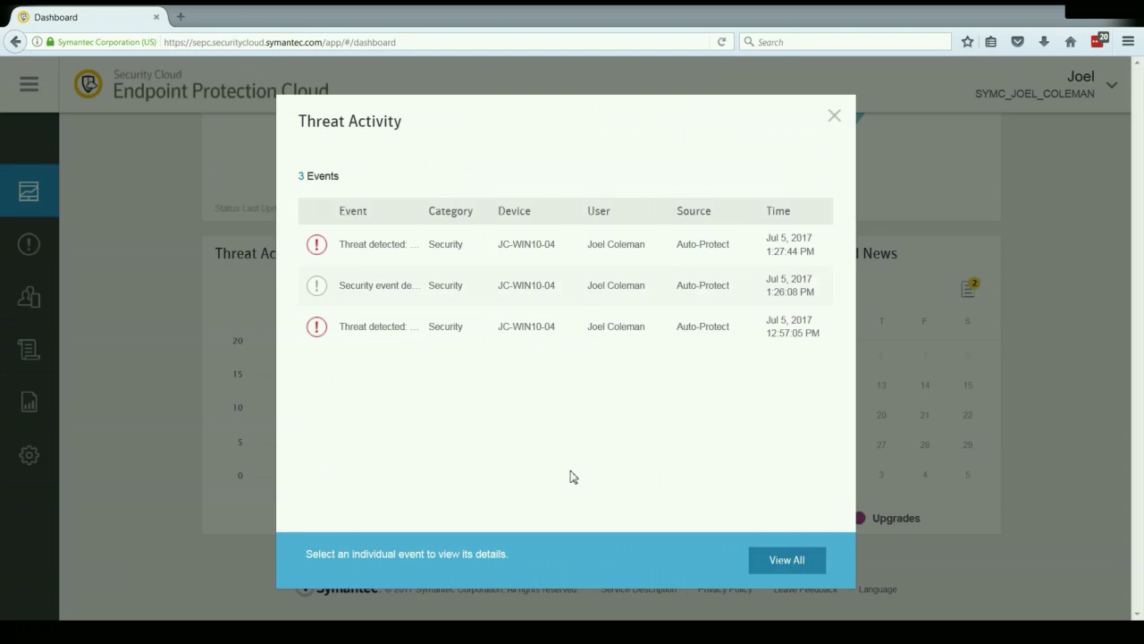
left_click(832, 117)
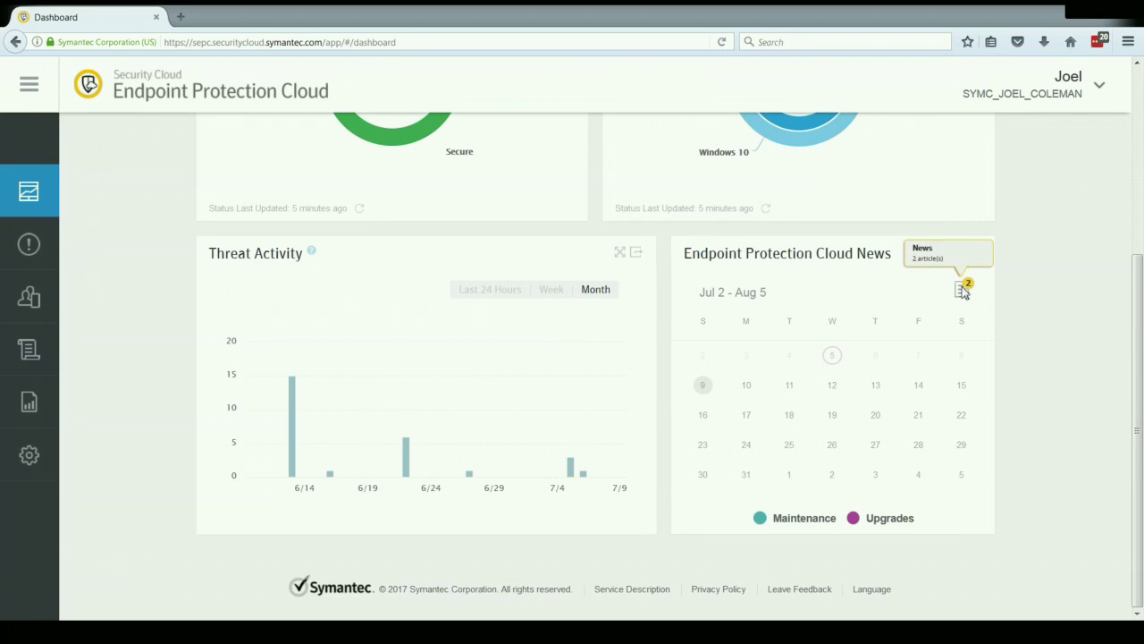
Read the WannaCry news article and the SEP Cloud Upgrade notice, then scroll back to the dashboard top.
left_click(936, 259)
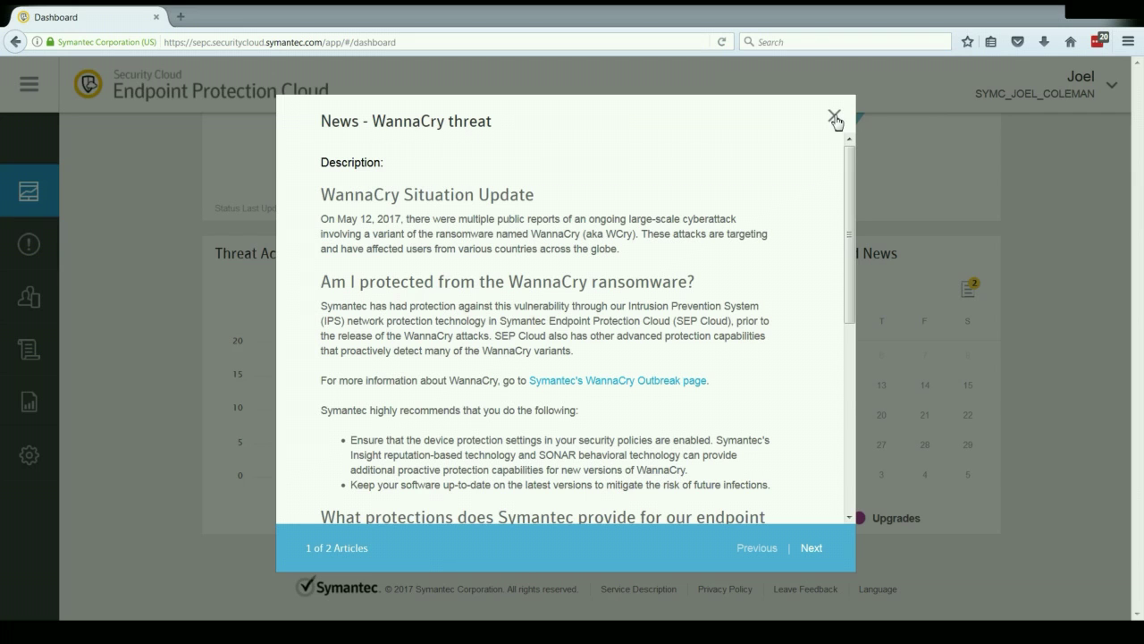
left_click(833, 117)
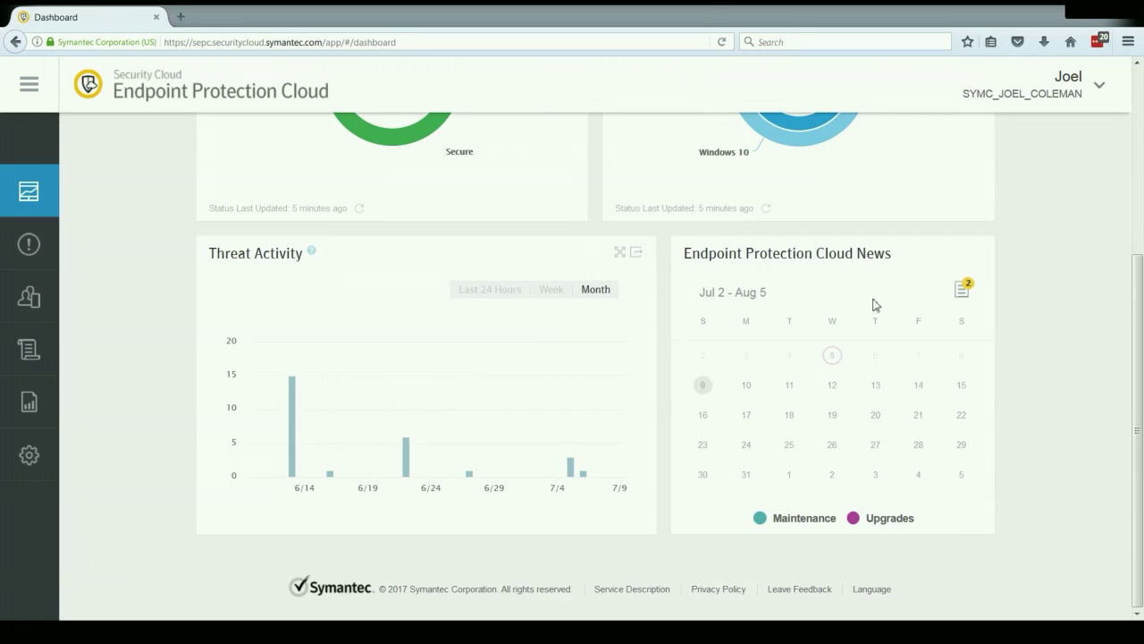
mouse_move(835, 352)
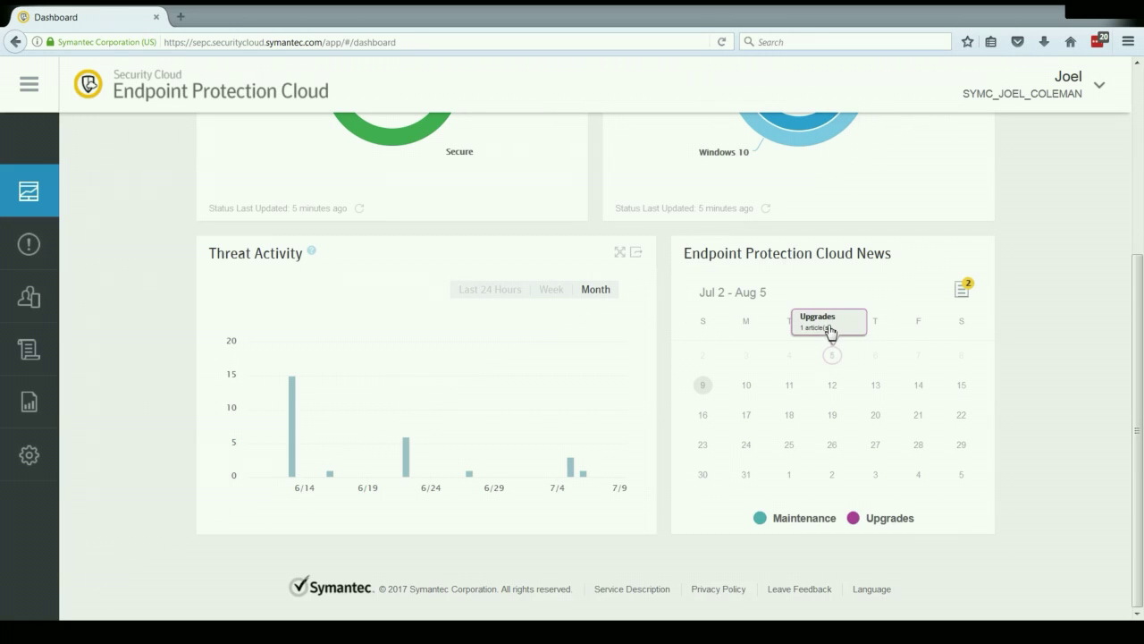
left_click(819, 331)
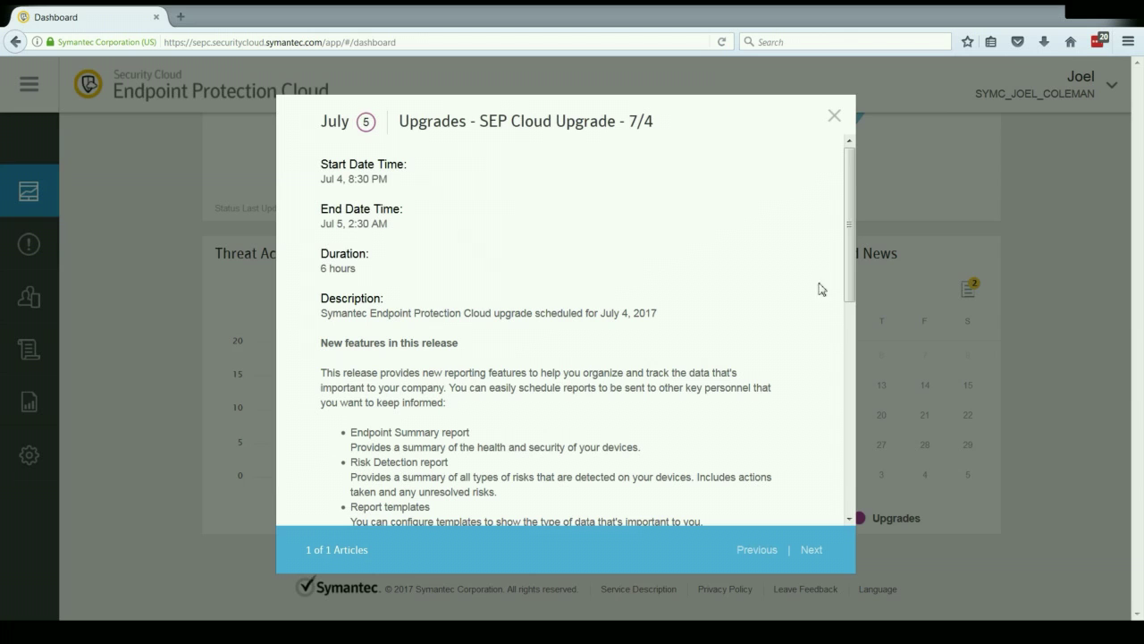
left_click(834, 119)
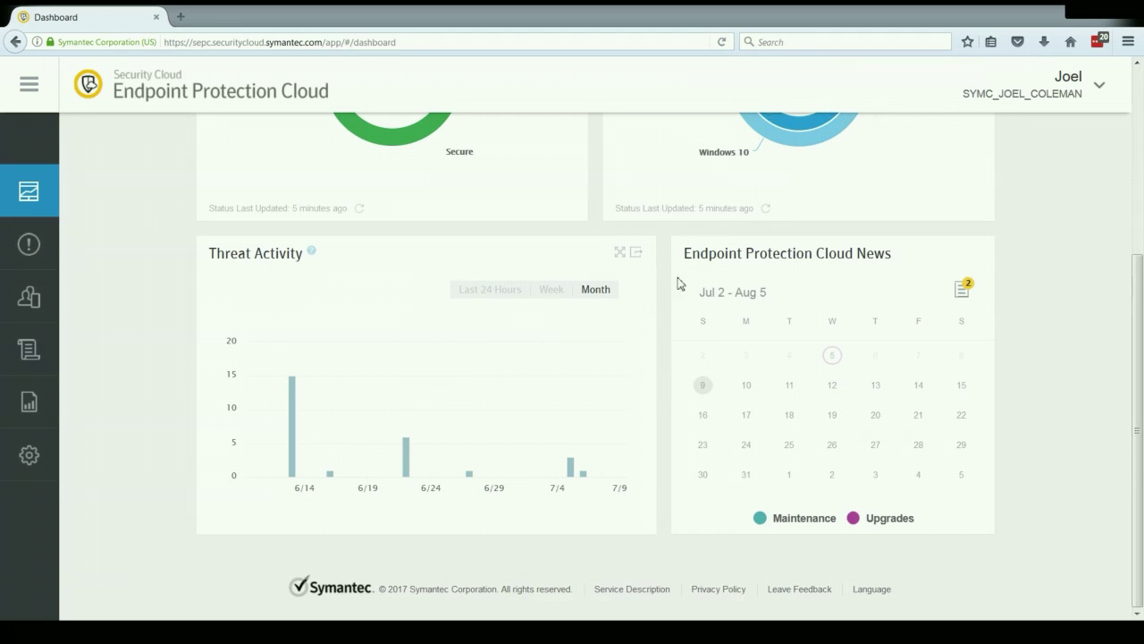
scroll(268, 360, "up", 3)
Open Alerts and Events and scroll through the six remediated high-risk threat alerts and filters.
scroll(269, 360, "up", 2)
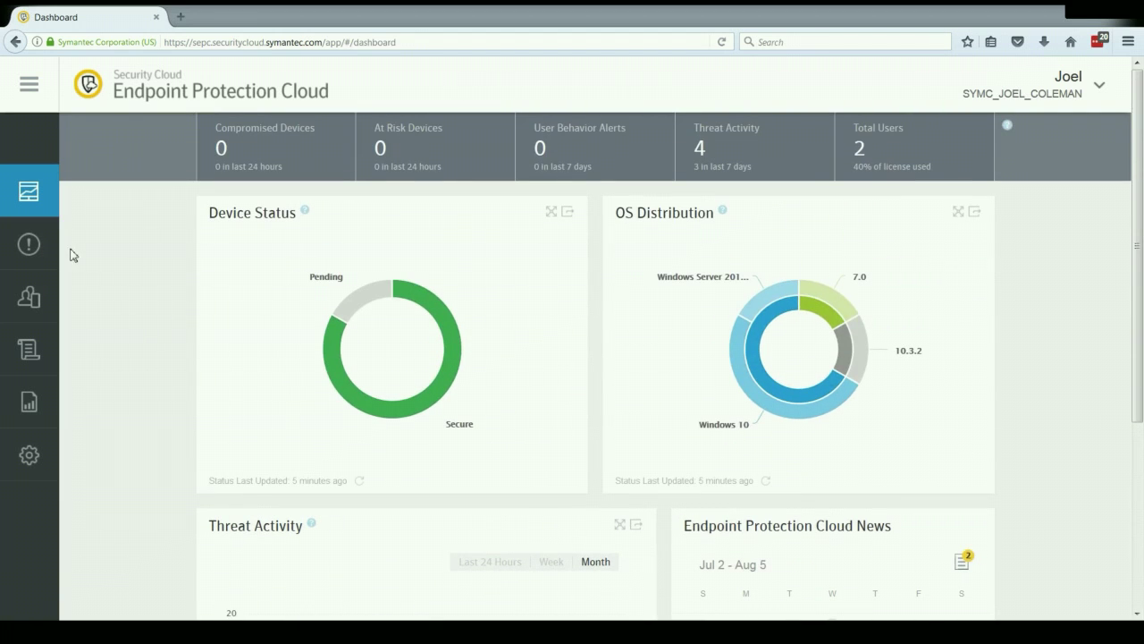
left_click(30, 244)
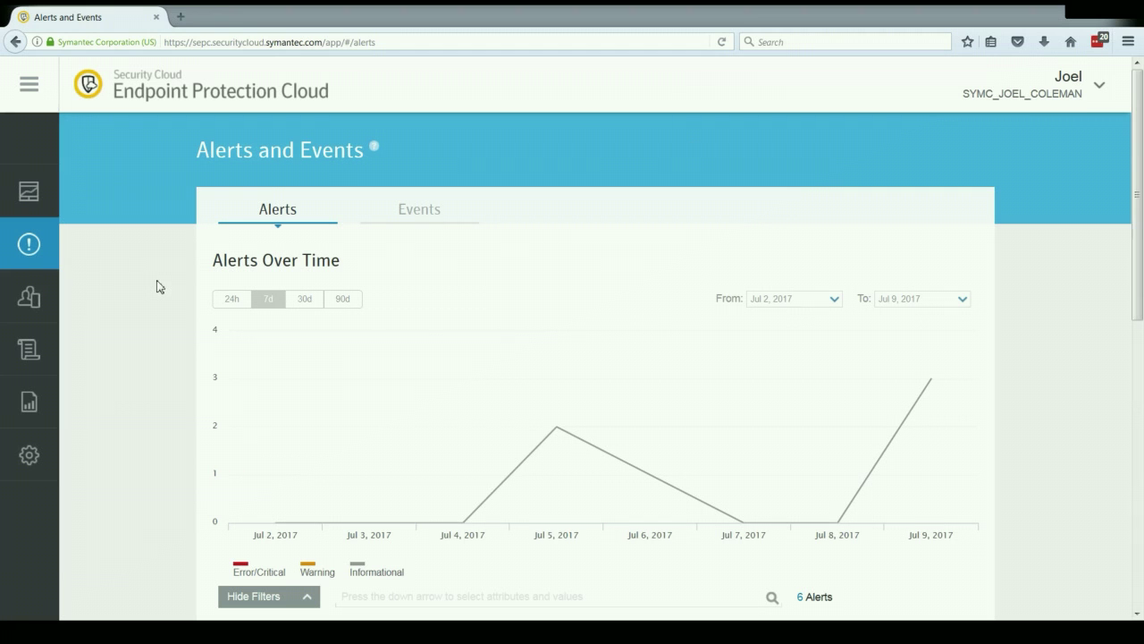
scroll(156, 286, "down", 5)
scroll(156, 286, "down", 2)
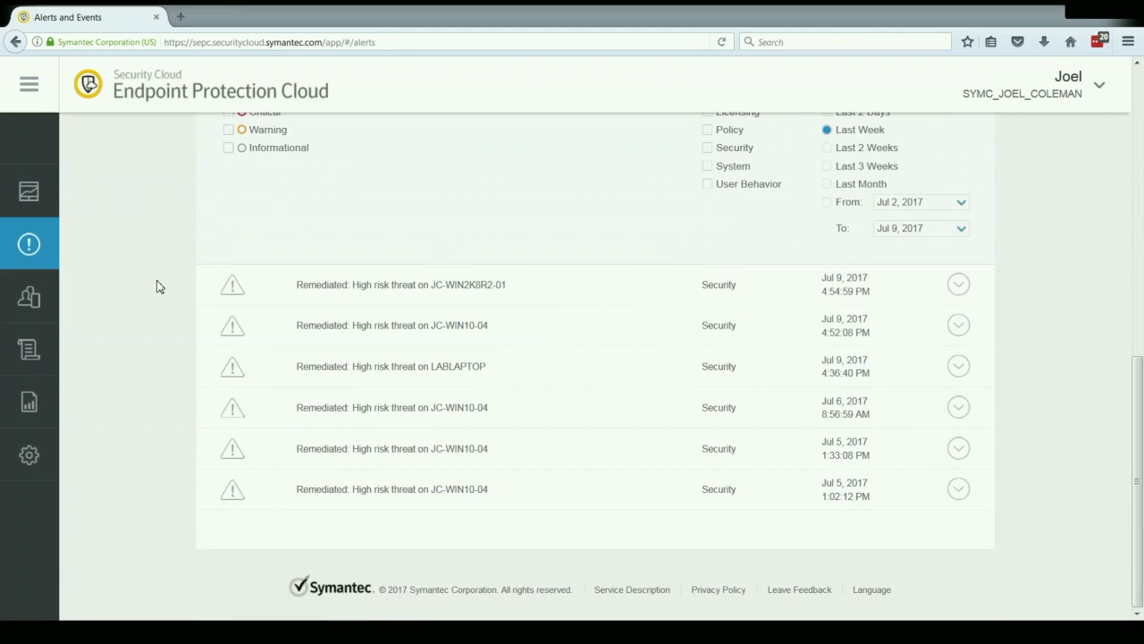
scroll(157, 286, "up", 1)
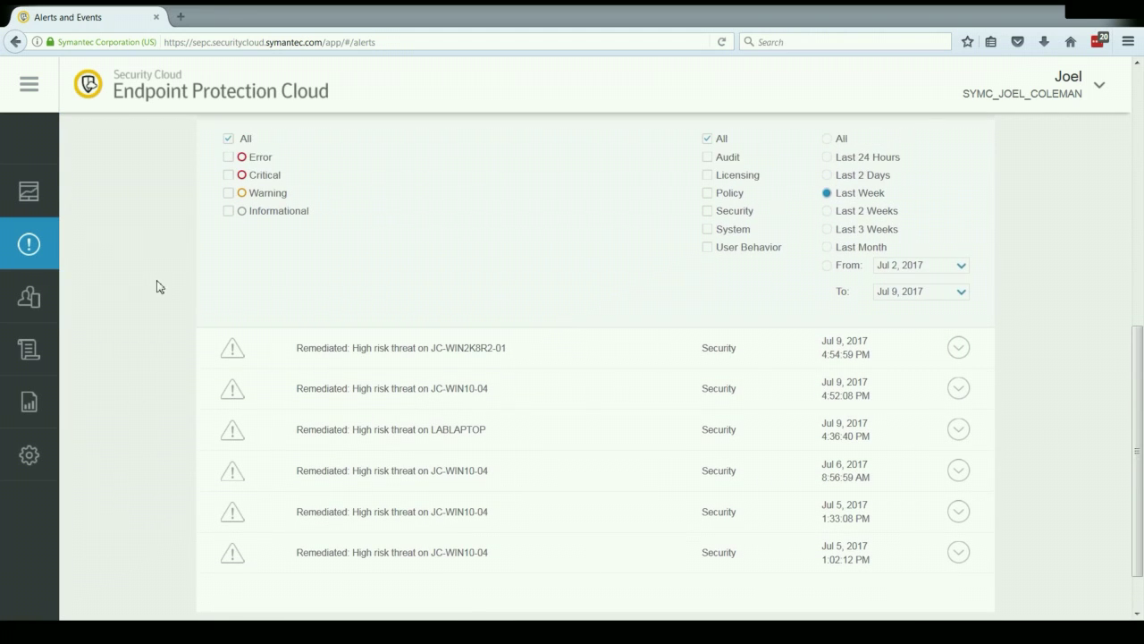
scroll(156, 286, "up", 6)
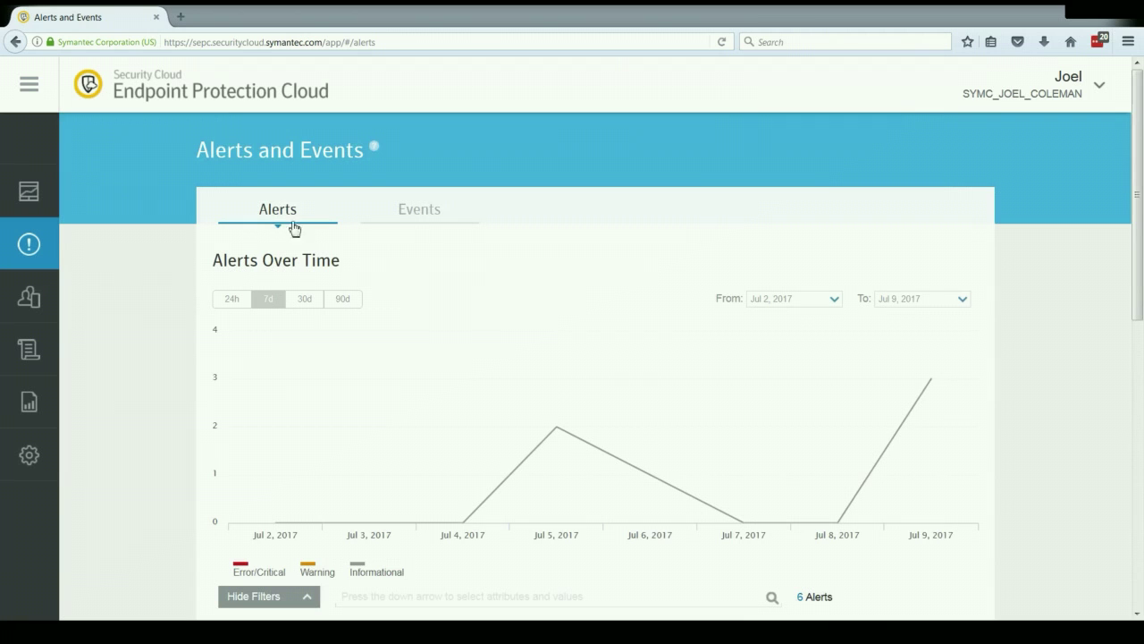
Switch to the Events tab and scroll through the events table.
left_click(423, 222)
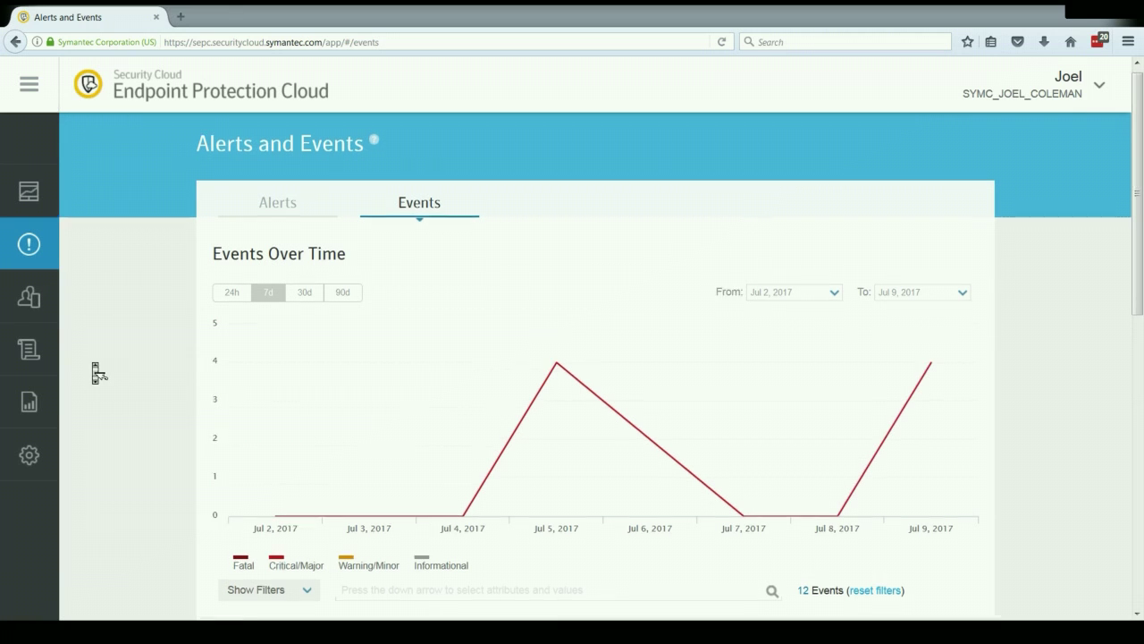
scroll(96, 369, "down", 4)
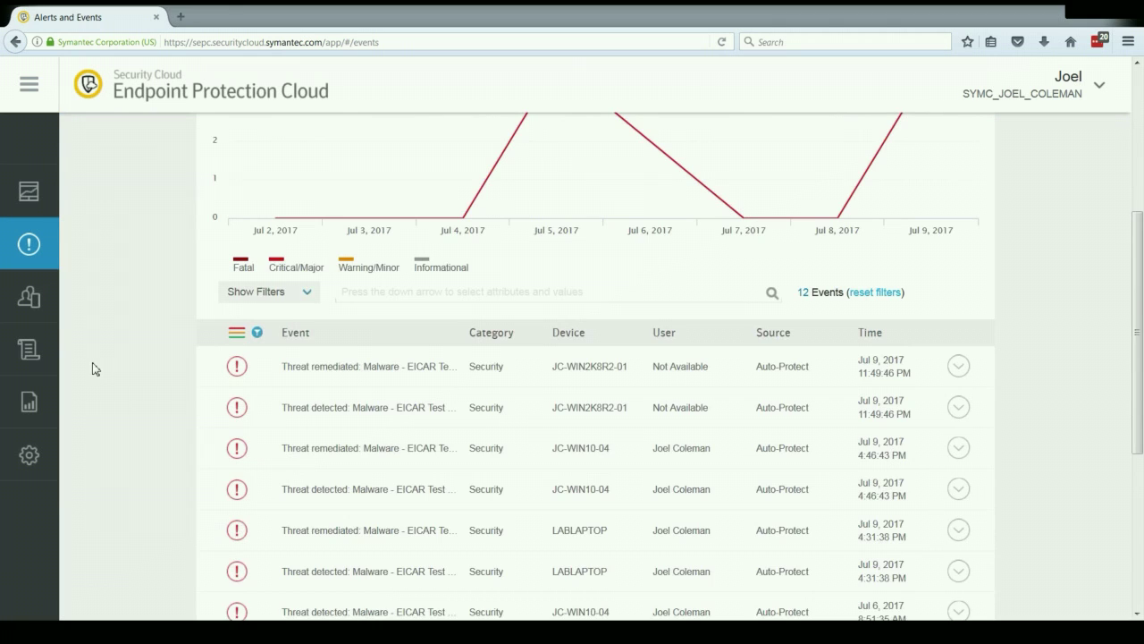
scroll(96, 368, "down", 2)
scroll(95, 368, "down", 2)
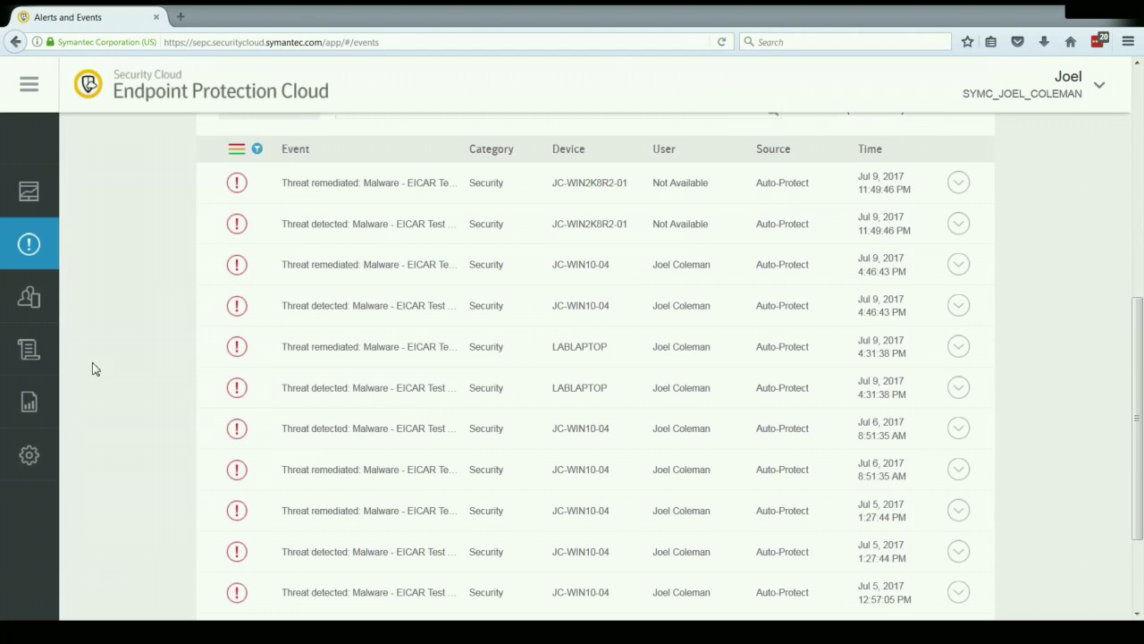
scroll(95, 369, "down", 2)
scroll(96, 368, "up", 6)
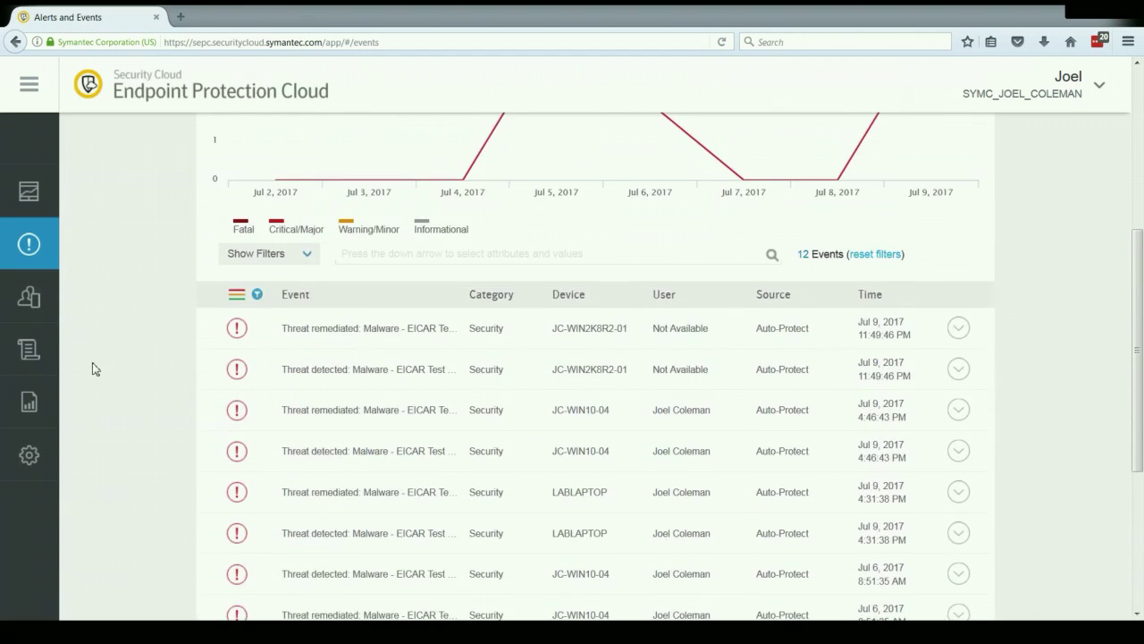
scroll(96, 369, "up", 3)
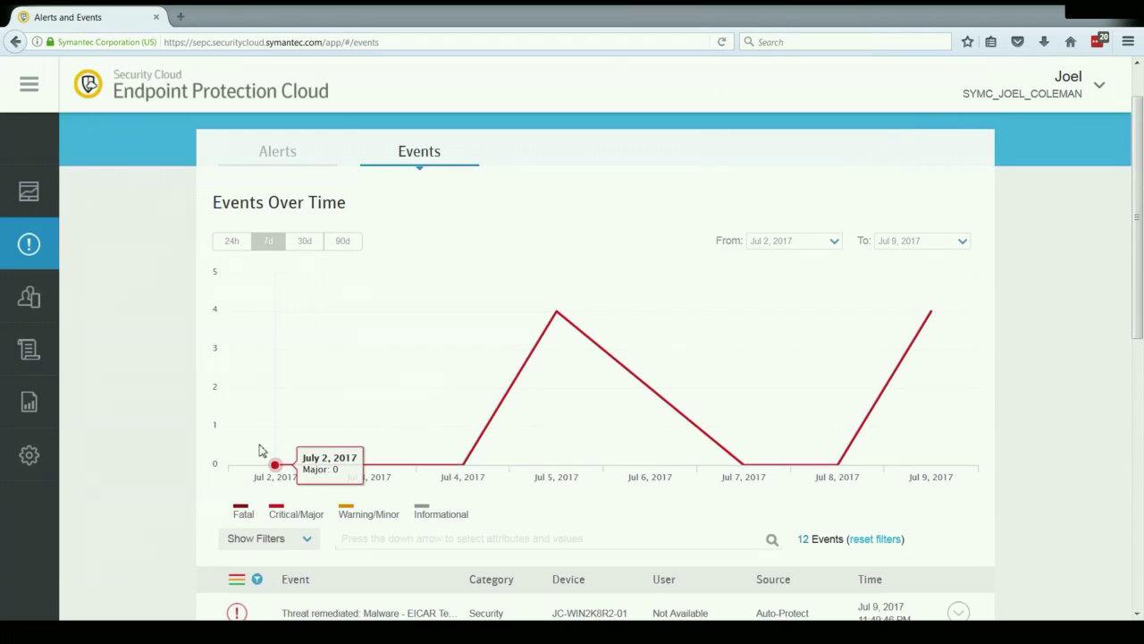
Chart events for 30 days, then 7 days, and reveal the event filters.
left_click(304, 243)
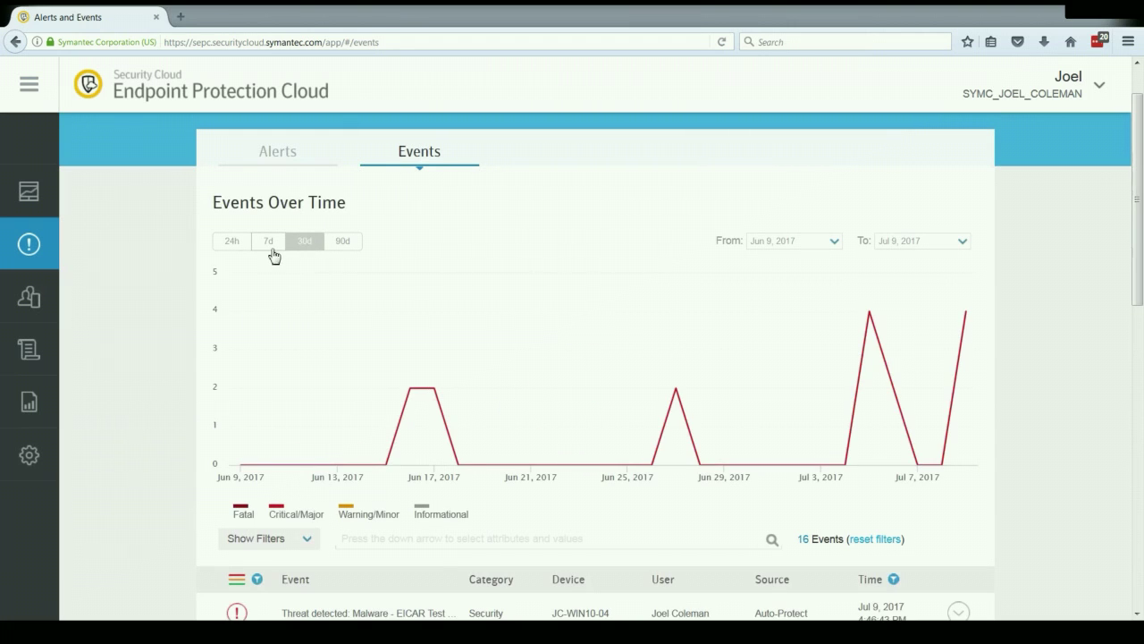
left_click(274, 255)
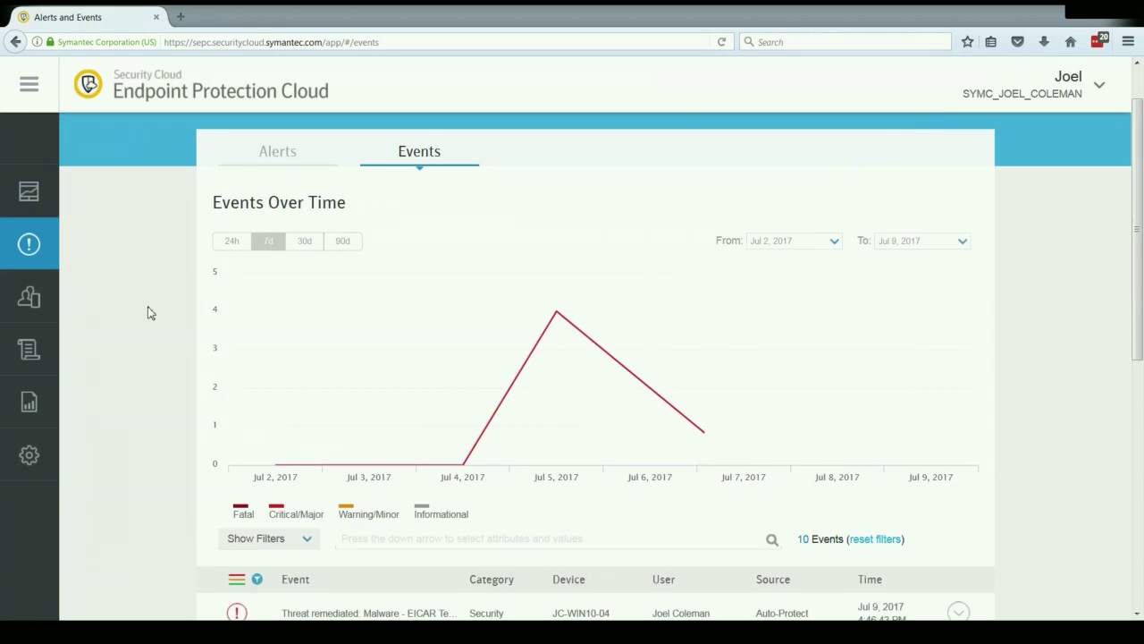
scroll(151, 315, "down", 2)
scroll(151, 315, "down", 3)
left_click(301, 313)
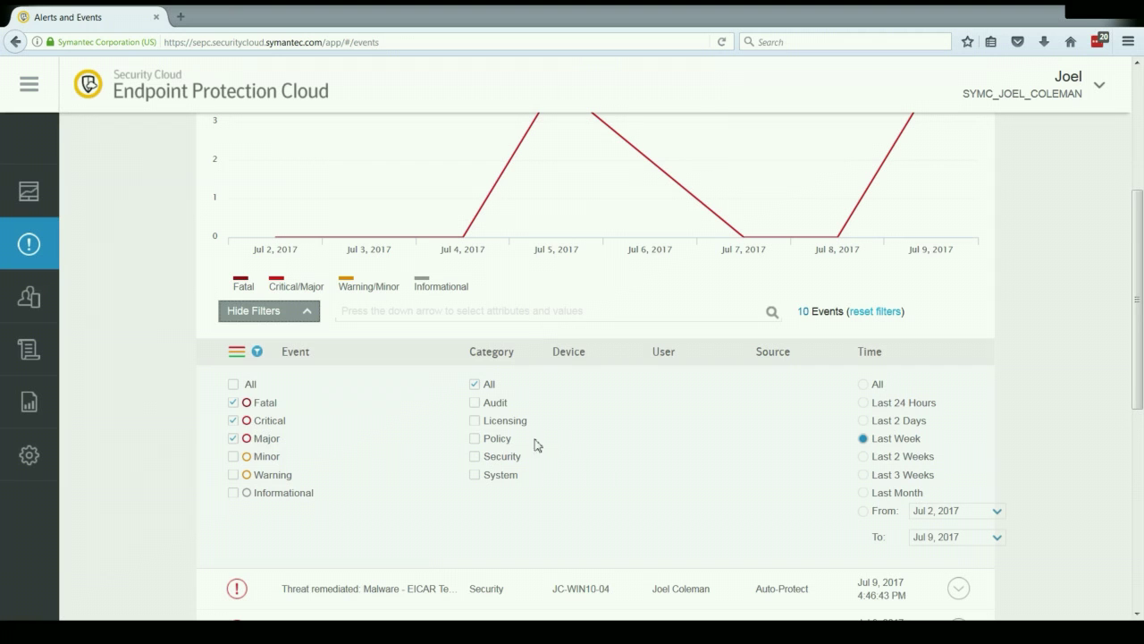
scroll(164, 440, "up", 5)
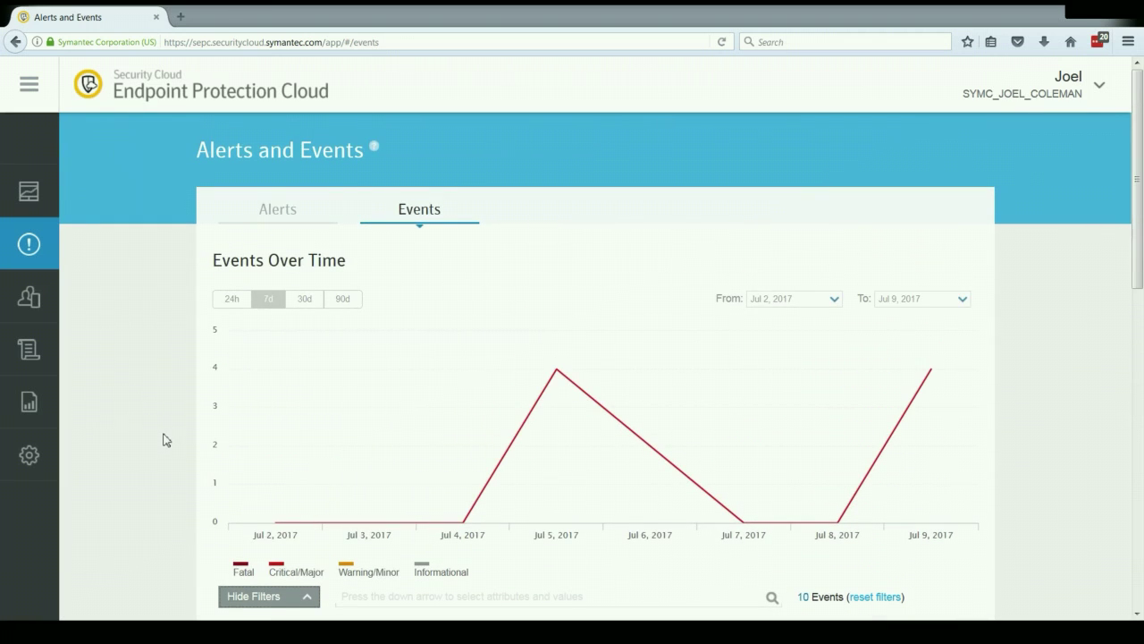
Browse the groups and users, and open the Account Administrator's user details.
left_click(45, 311)
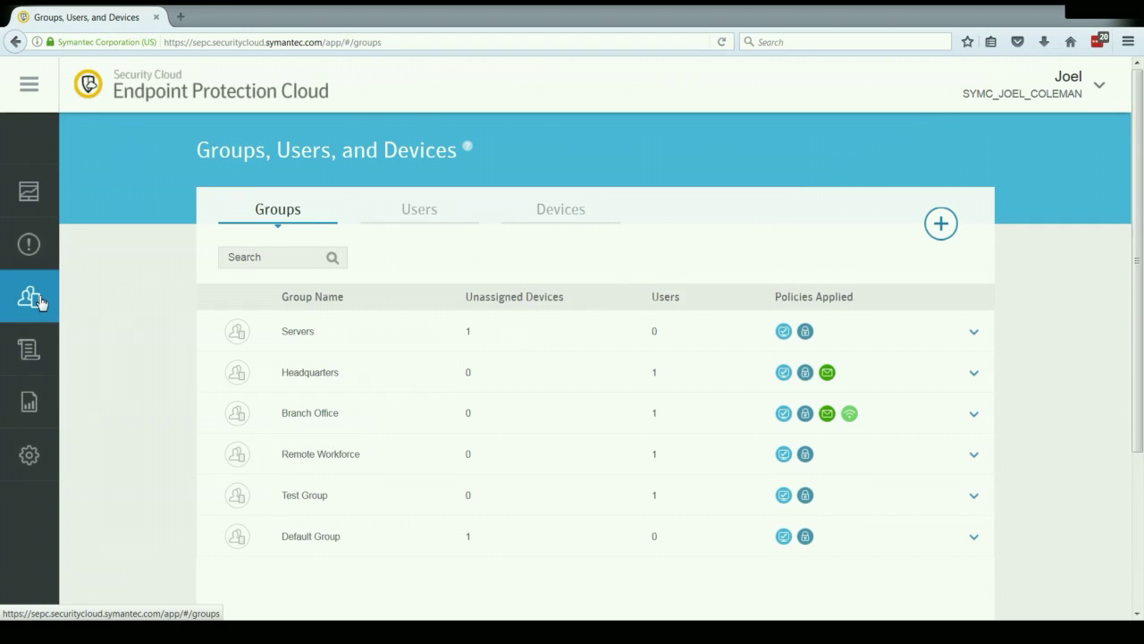
left_click(421, 221)
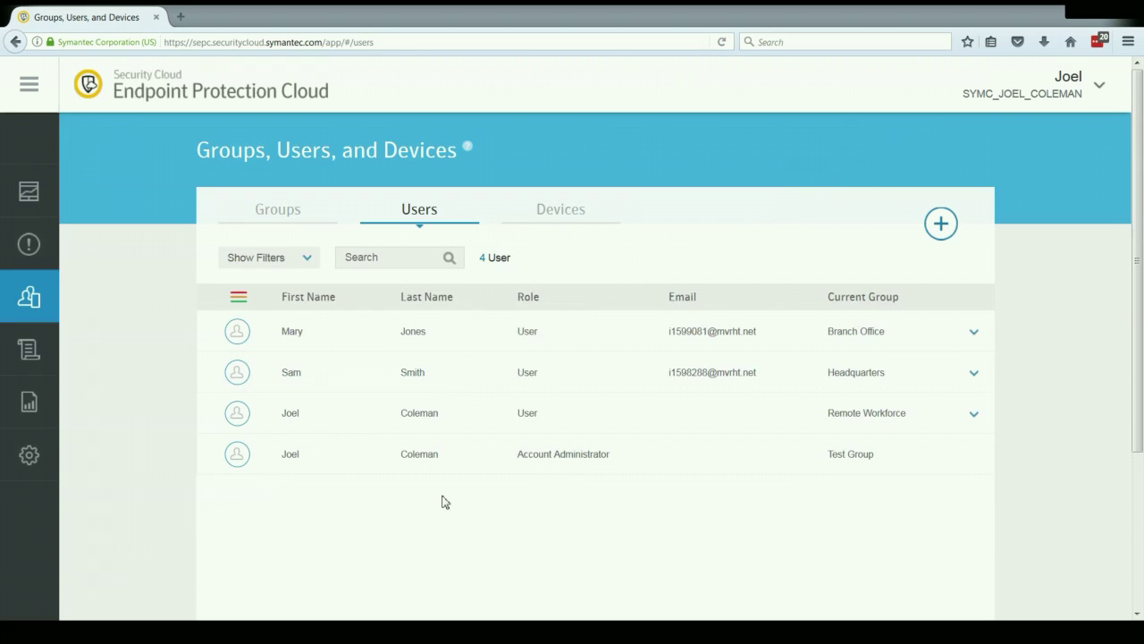
left_click(306, 461)
scroll(449, 398, "down", 10)
scroll(460, 393, "up", 4)
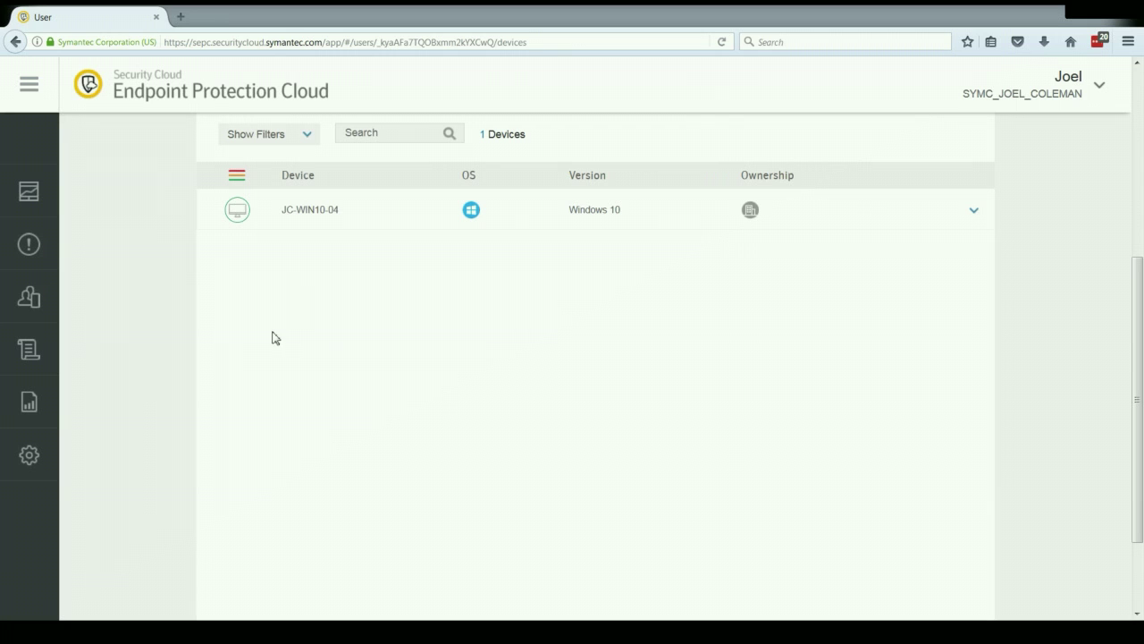
Return to Groups, Users, and Devices and list the six managed devices.
left_click(36, 306)
left_click(570, 214)
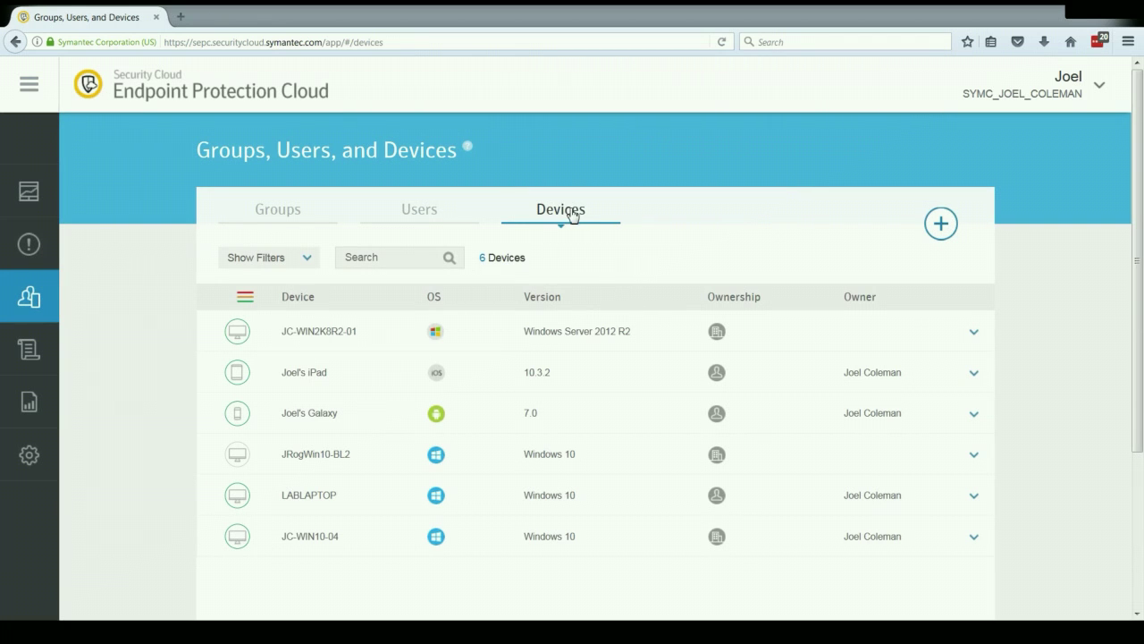
scroll(595, 271, "down", 1)
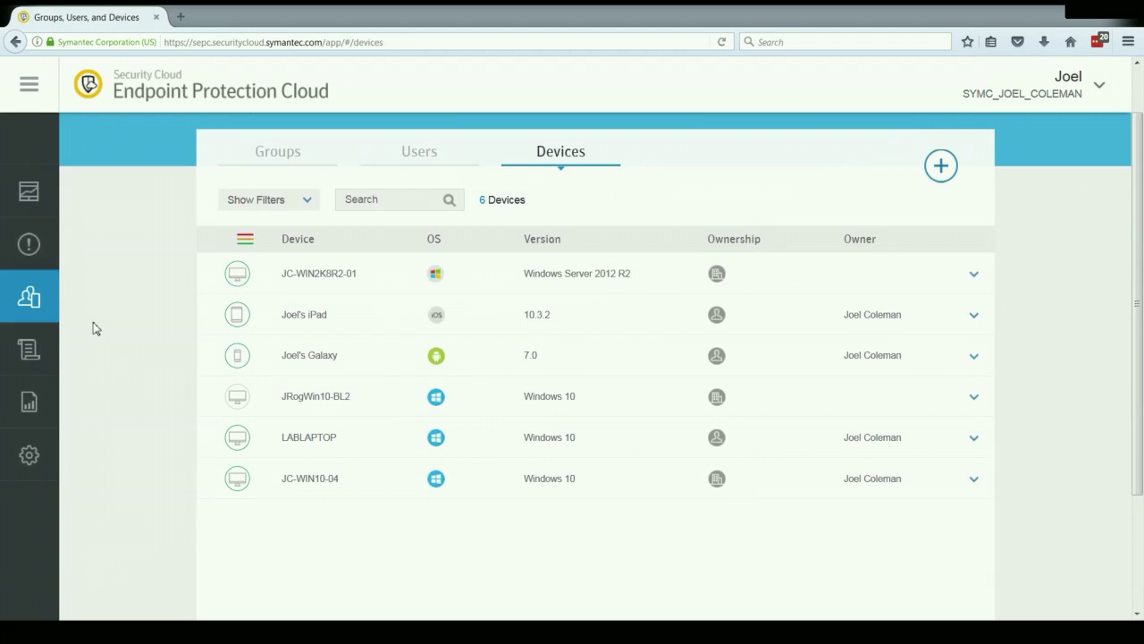
Open JC-WIN2K8R2-01's details and view its Hardware, Applications, and 15-event history.
left_click(342, 278)
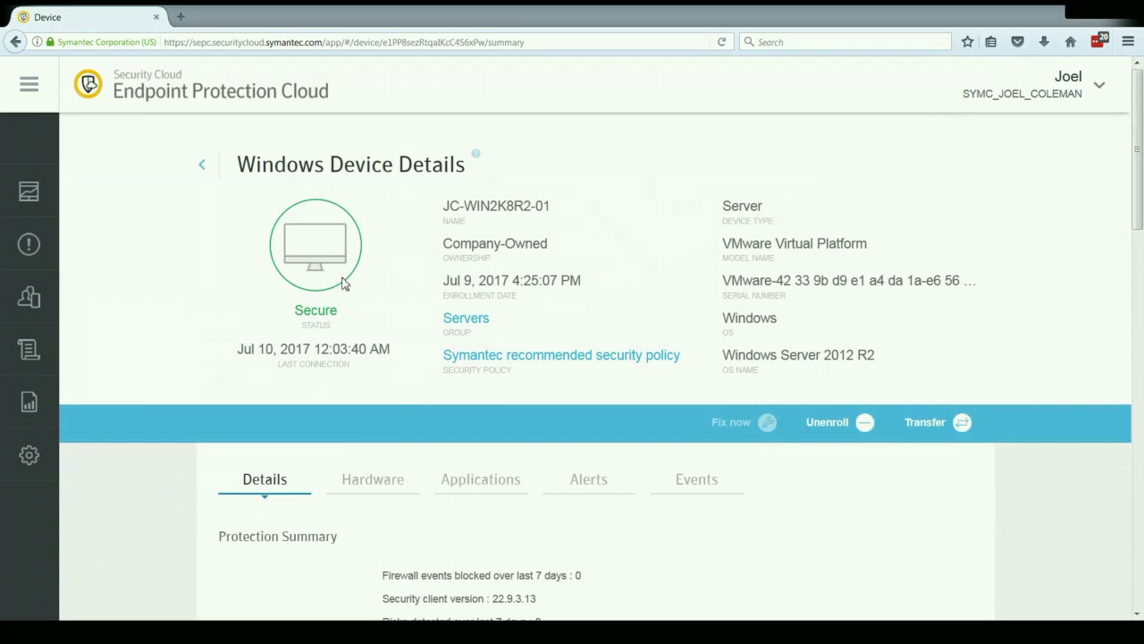
scroll(344, 282, "down", 2)
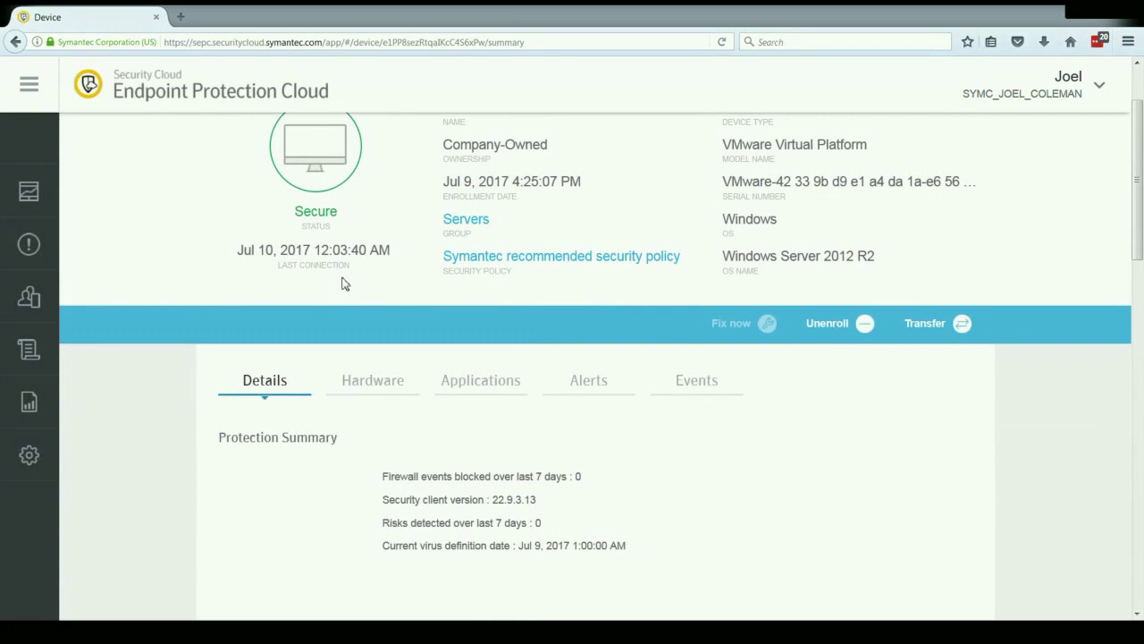
left_click(382, 390)
left_click(484, 383)
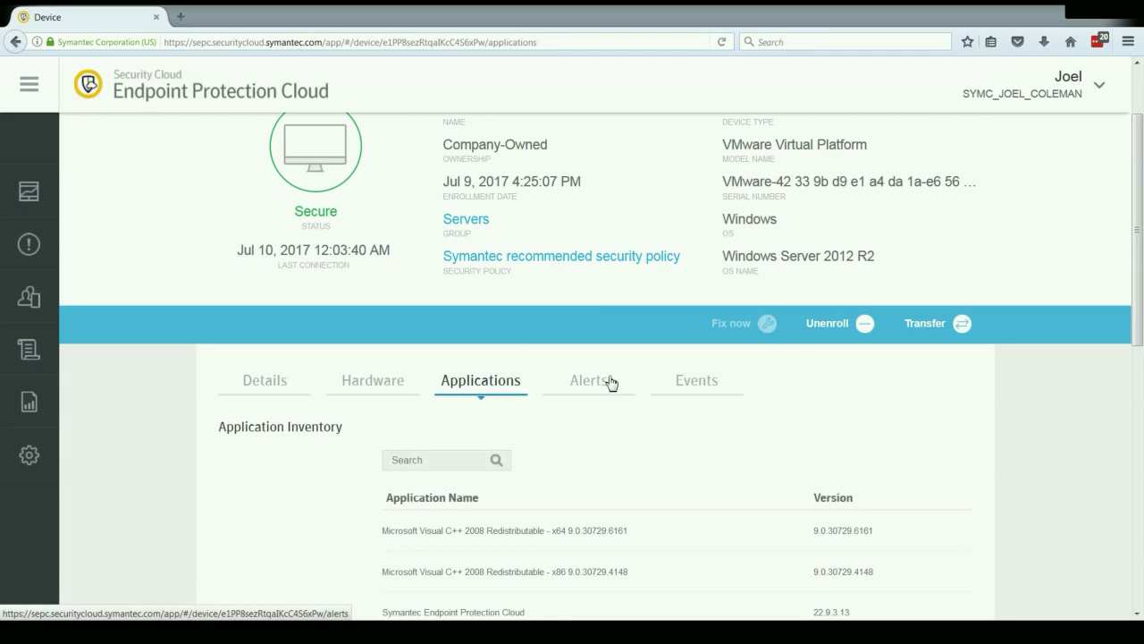
left_click(682, 394)
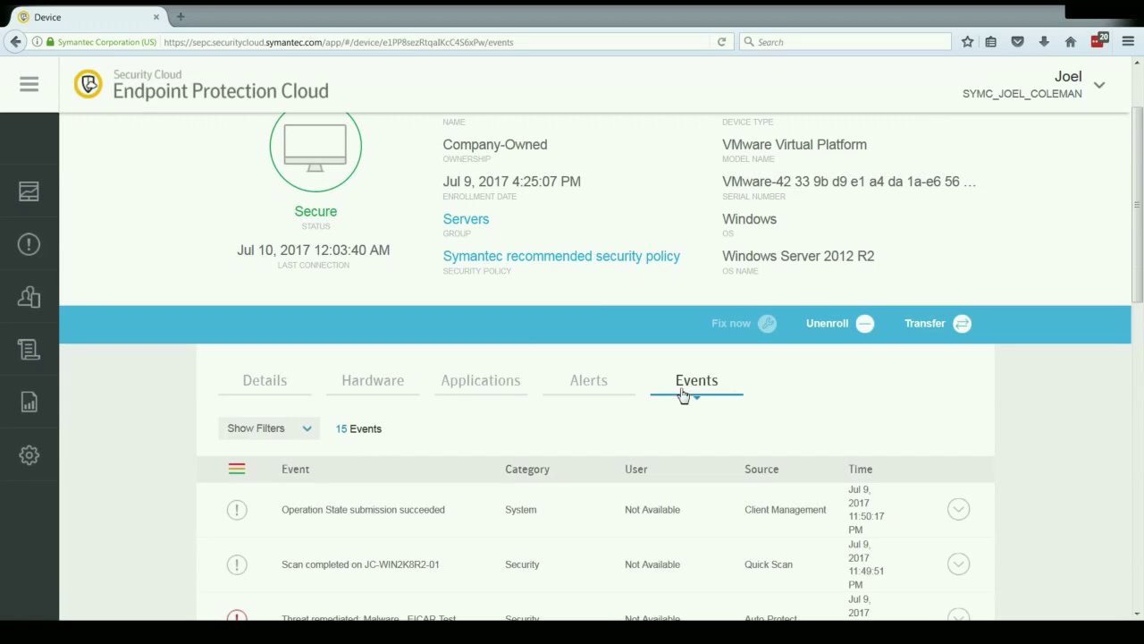
scroll(682, 395, "up", 2)
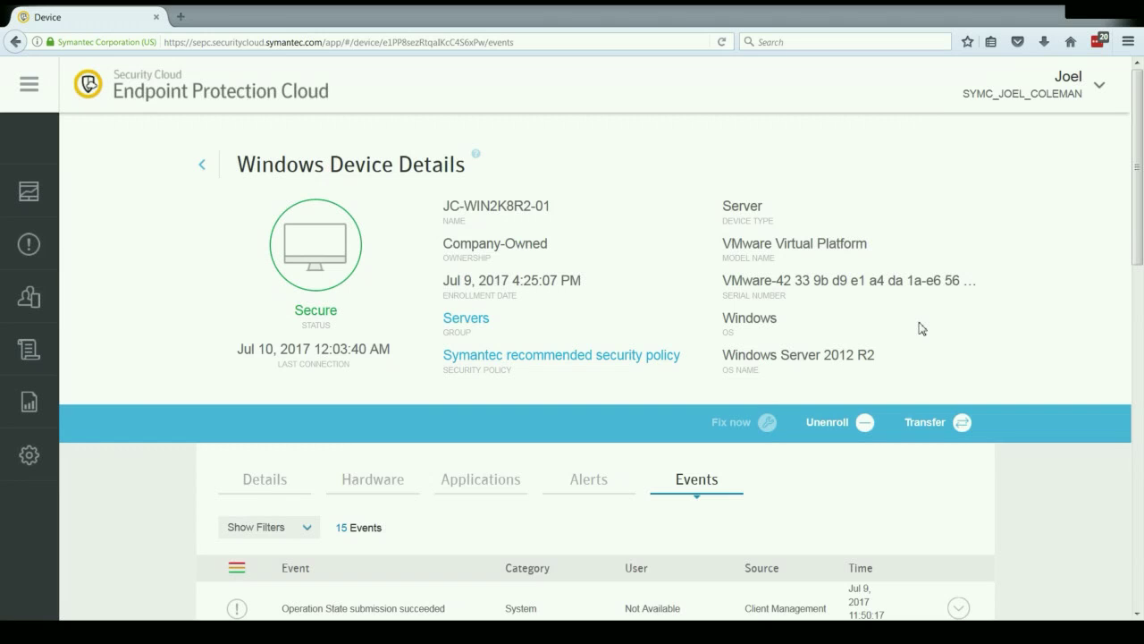
Look over the system, Security and Access policy lists, then go to Reports and Templates.
left_click(35, 360)
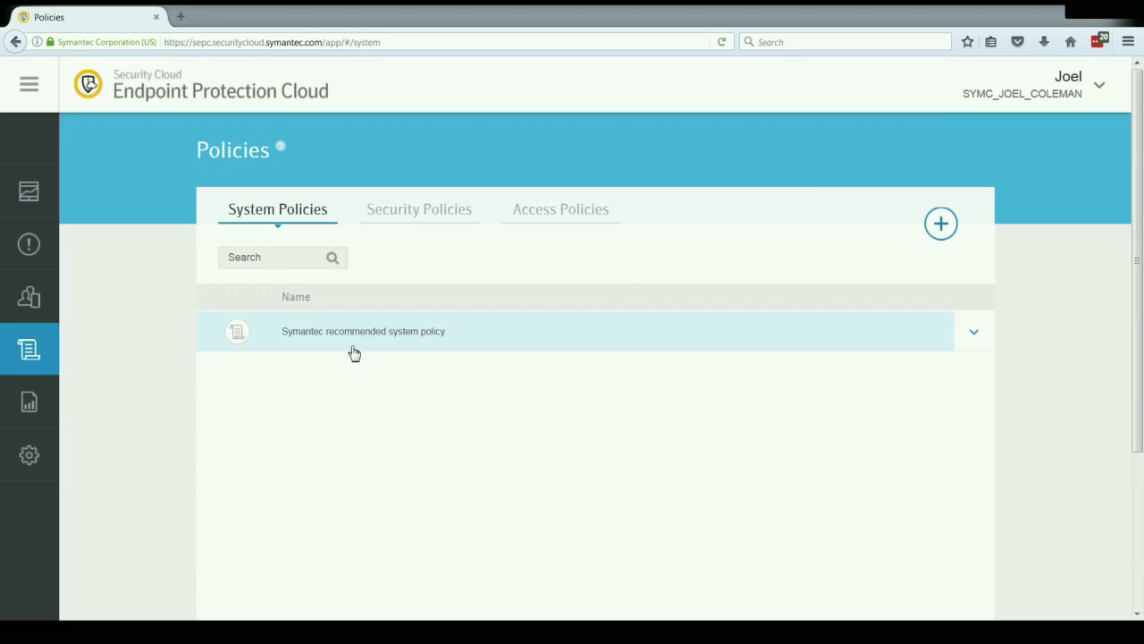
left_click(452, 212)
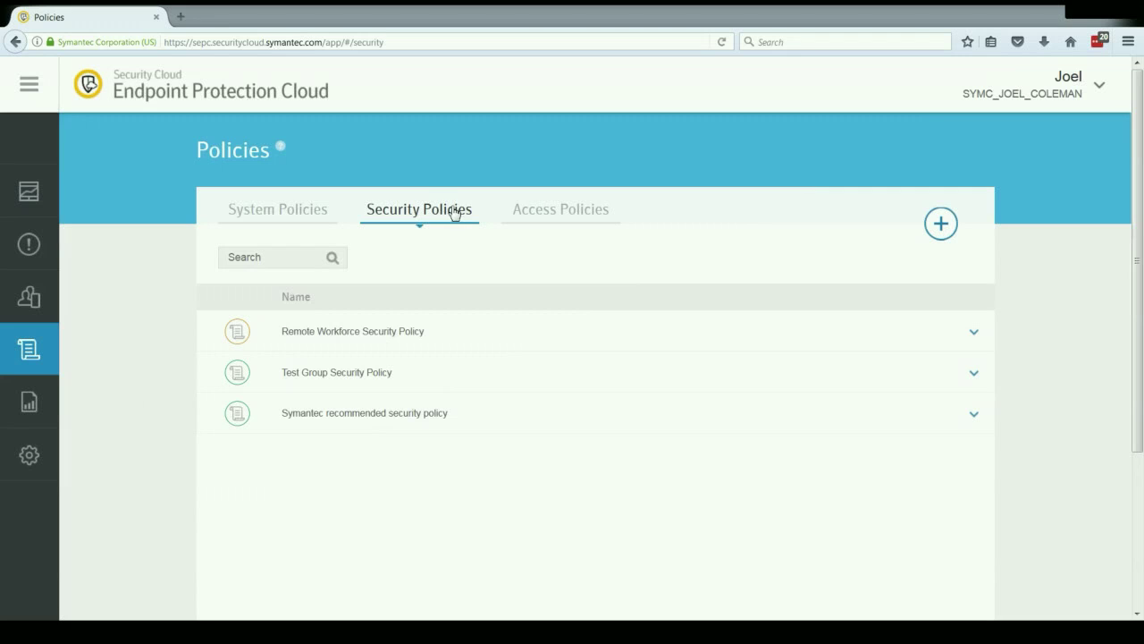
left_click(576, 216)
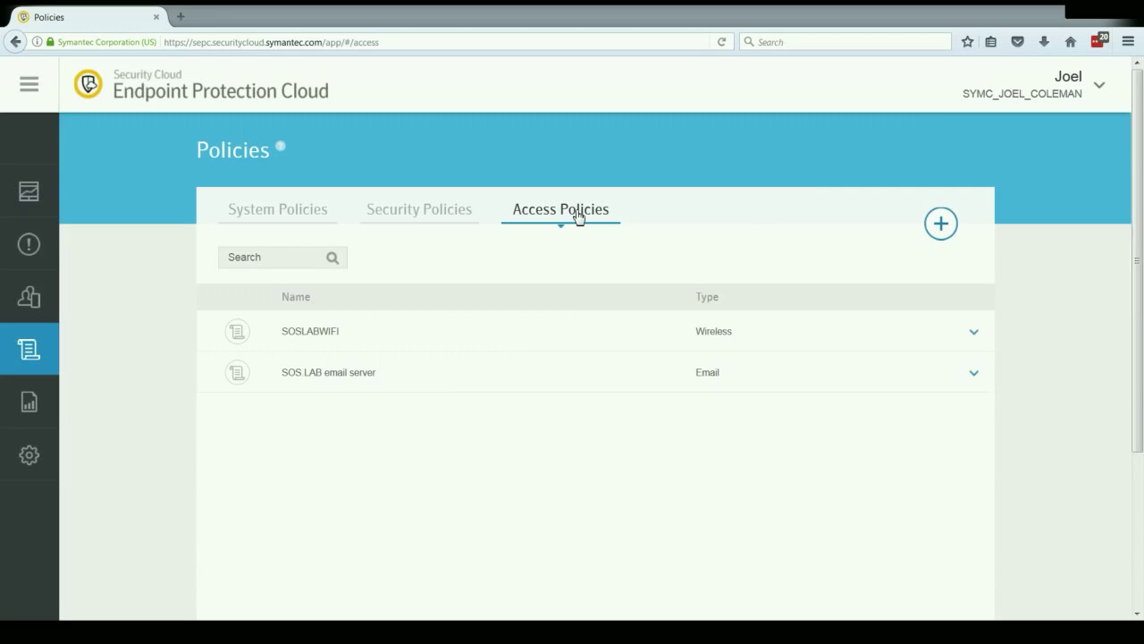
left_click(26, 407)
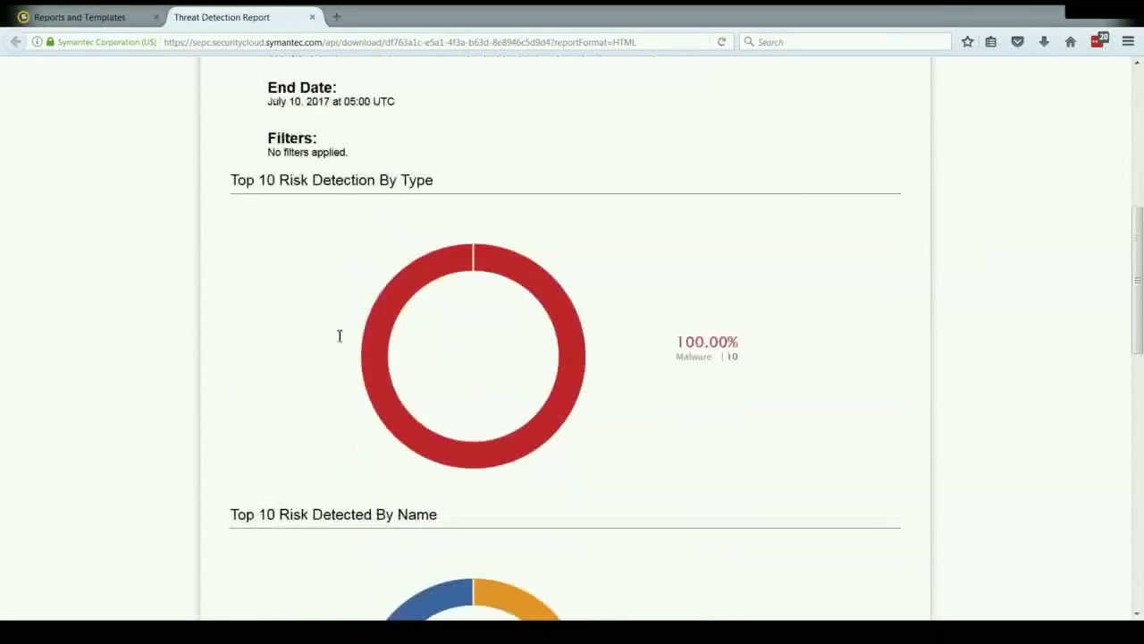
Scroll through the Threat Detection Report, then close its browser tab.
scroll(341, 344, "down", 5)
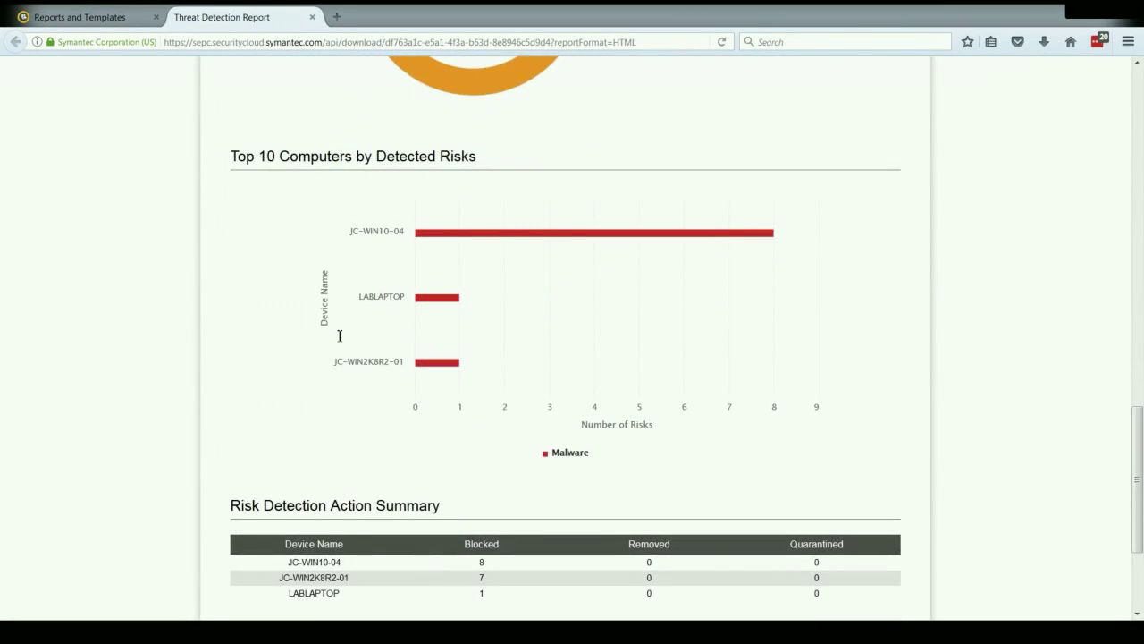
scroll(339, 334, "down", 4)
left_click(312, 17)
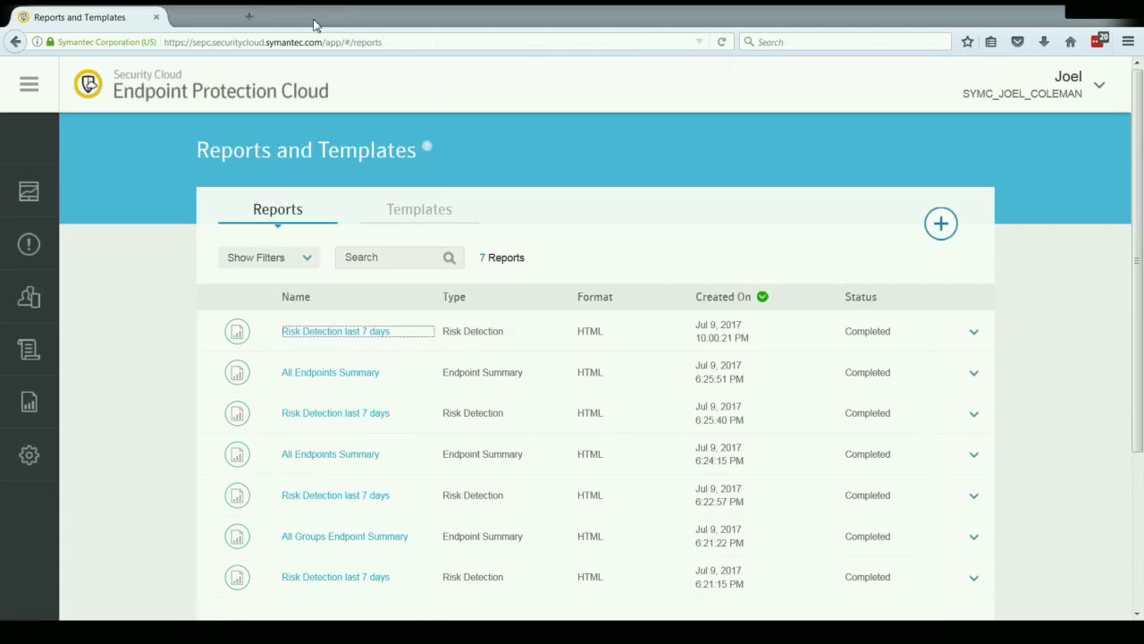
Show the two report templates and check the Risk Detection last 7 days template's actions.
left_click(447, 227)
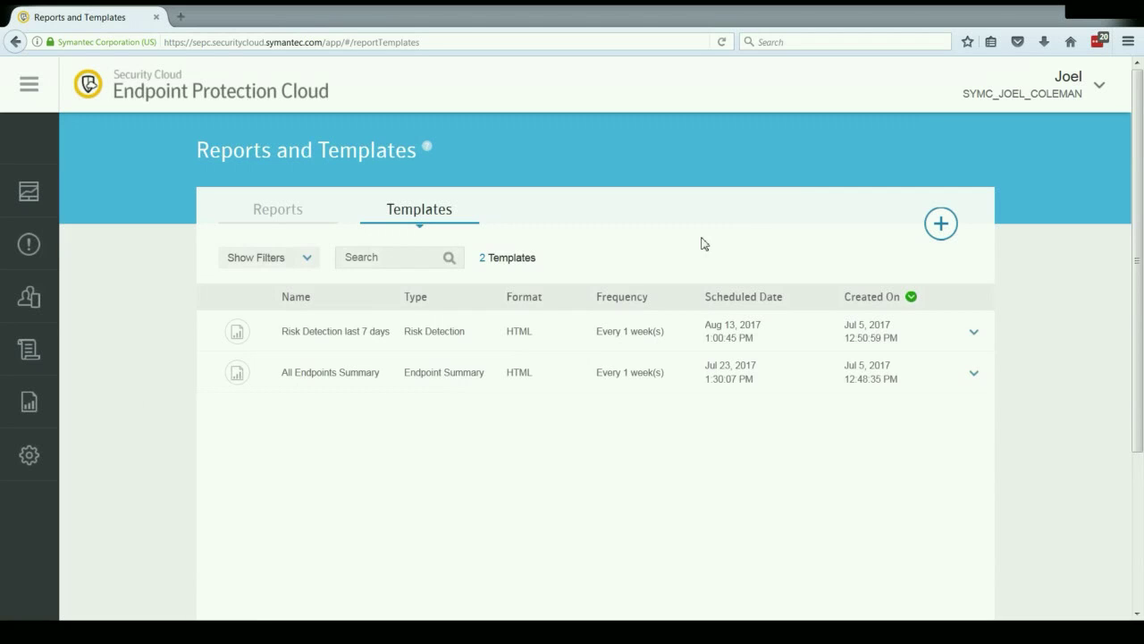
left_click(974, 332)
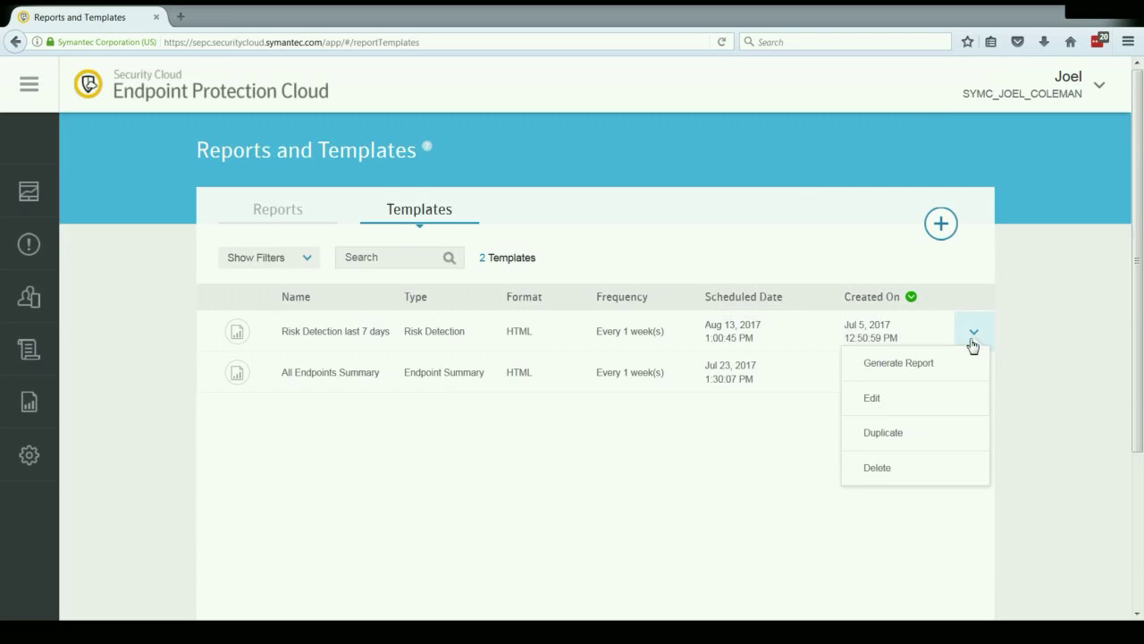
left_click(647, 239)
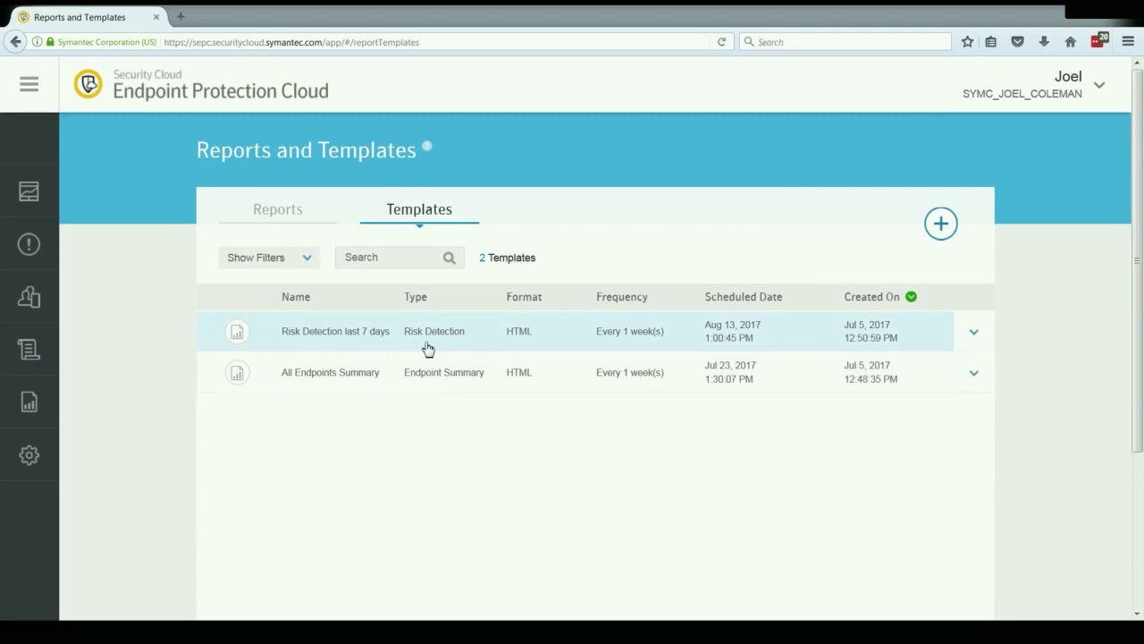
left_click(428, 349)
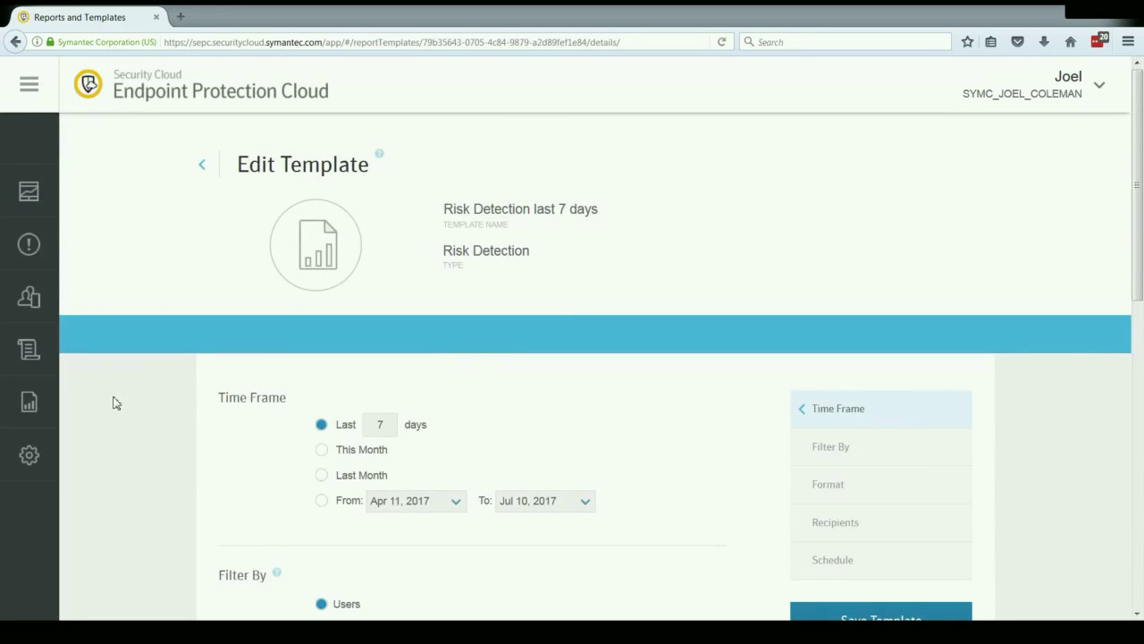
scroll(116, 407, "down", 2)
scroll(116, 407, "down", 4)
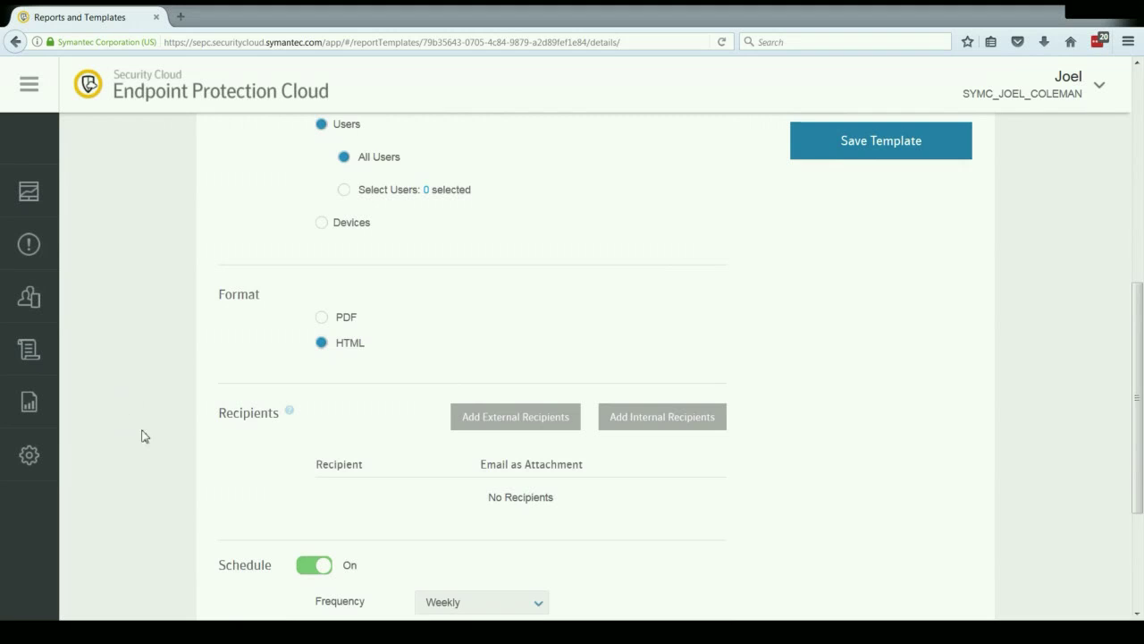
scroll(150, 453, "down", 2)
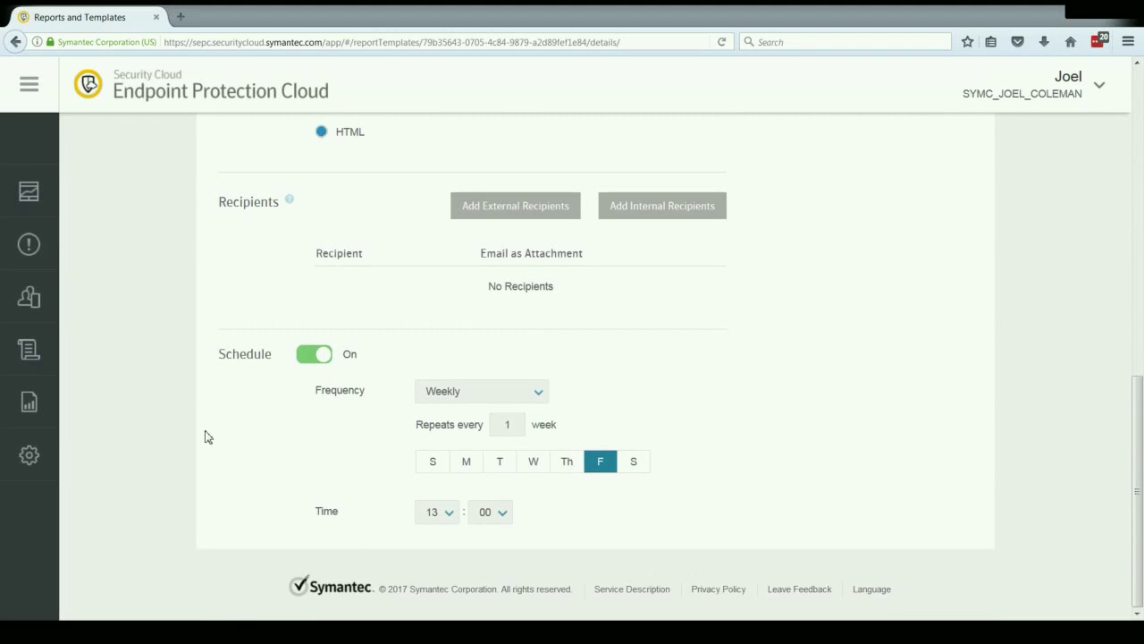
scroll(204, 436, "up", 4)
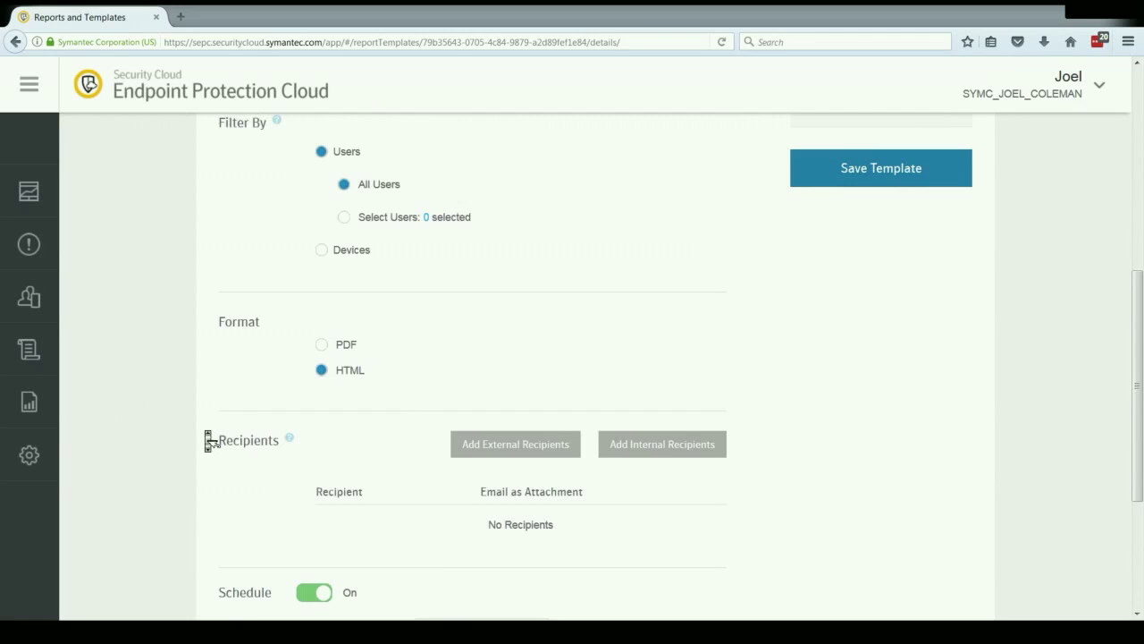
scroll(205, 436, "up", 2)
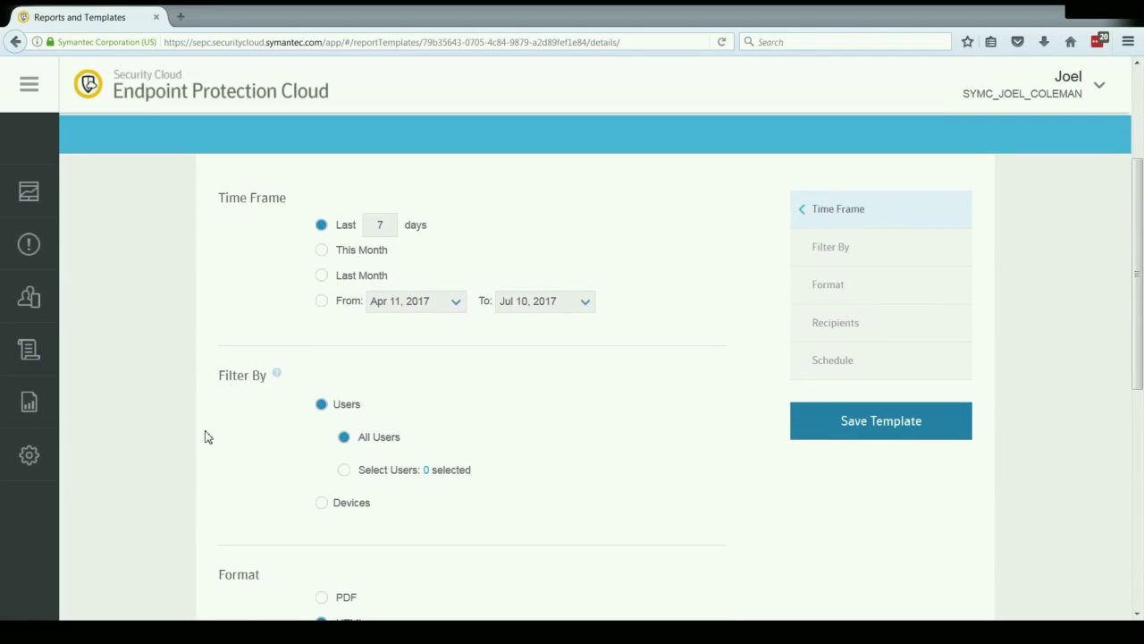
scroll(204, 436, "down", 2)
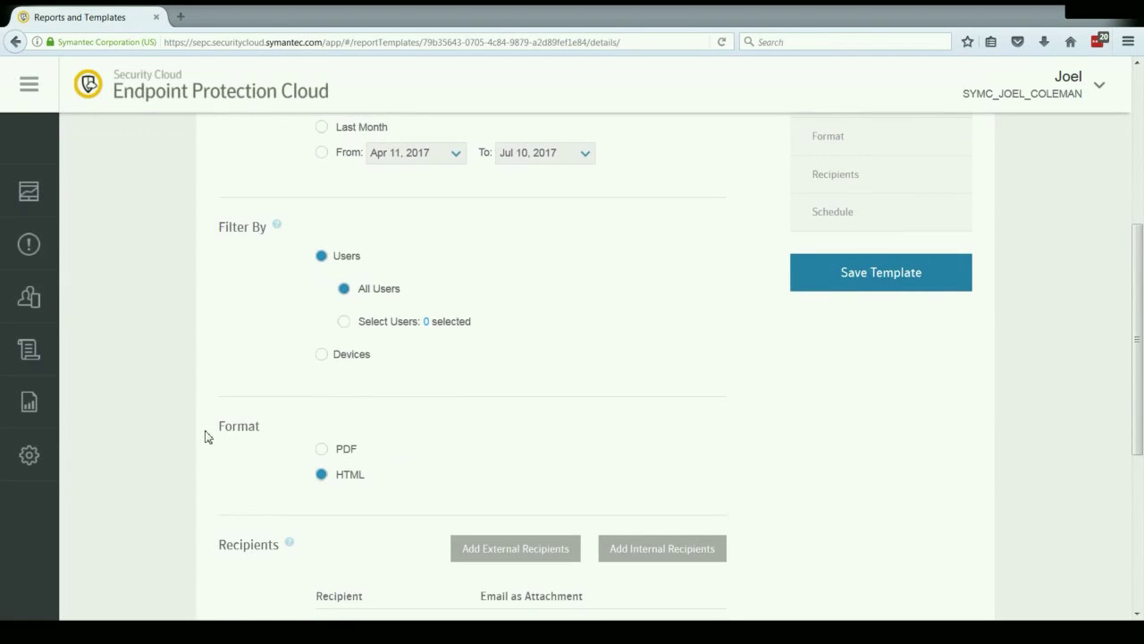
scroll(207, 435, "down", 1)
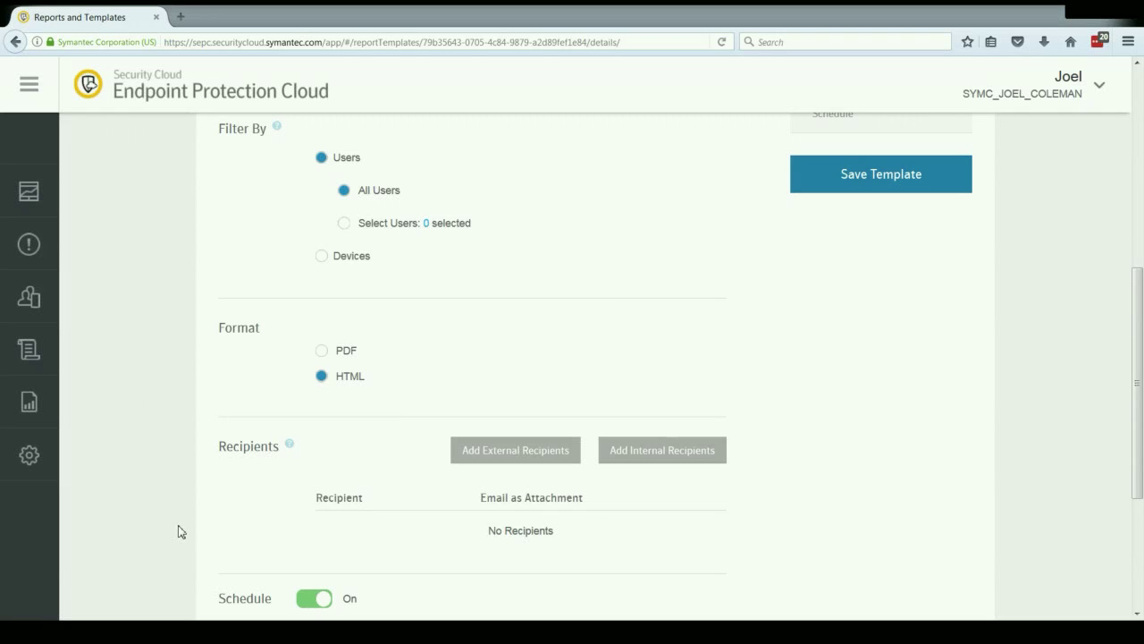
scroll(179, 531, "down", 3)
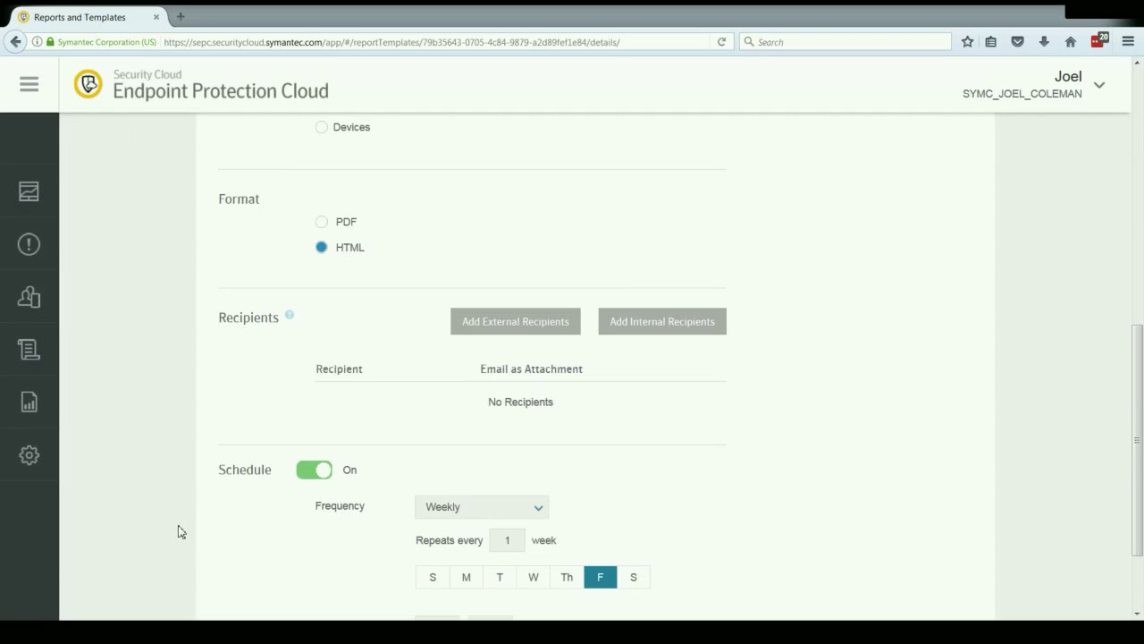
scroll(179, 531, "down", 3)
scroll(179, 531, "up", 10)
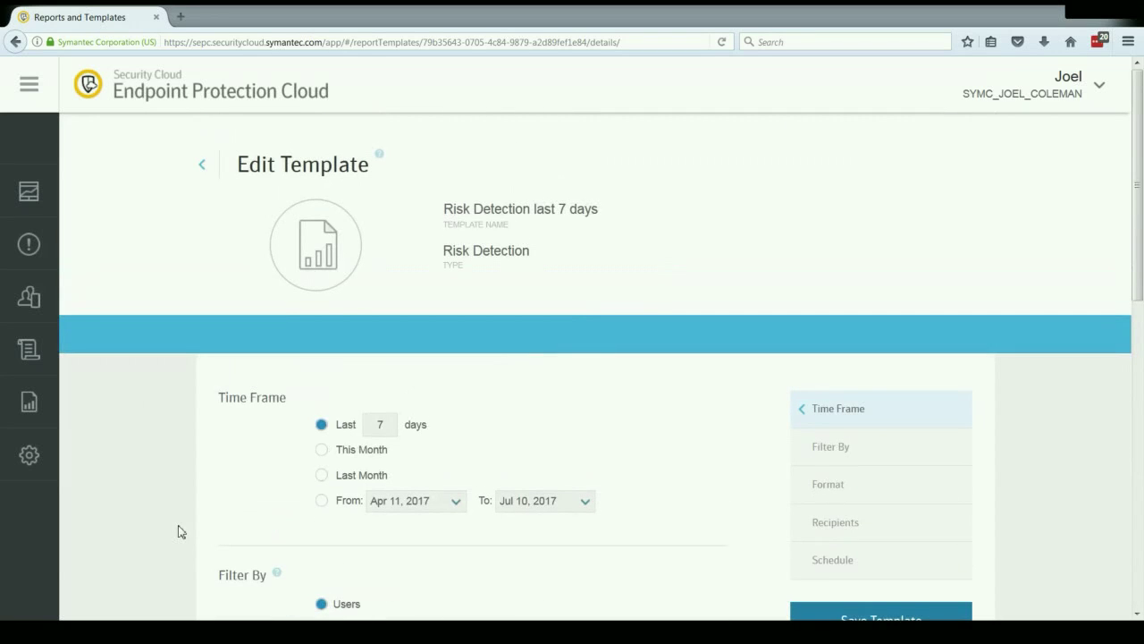
left_click(201, 167)
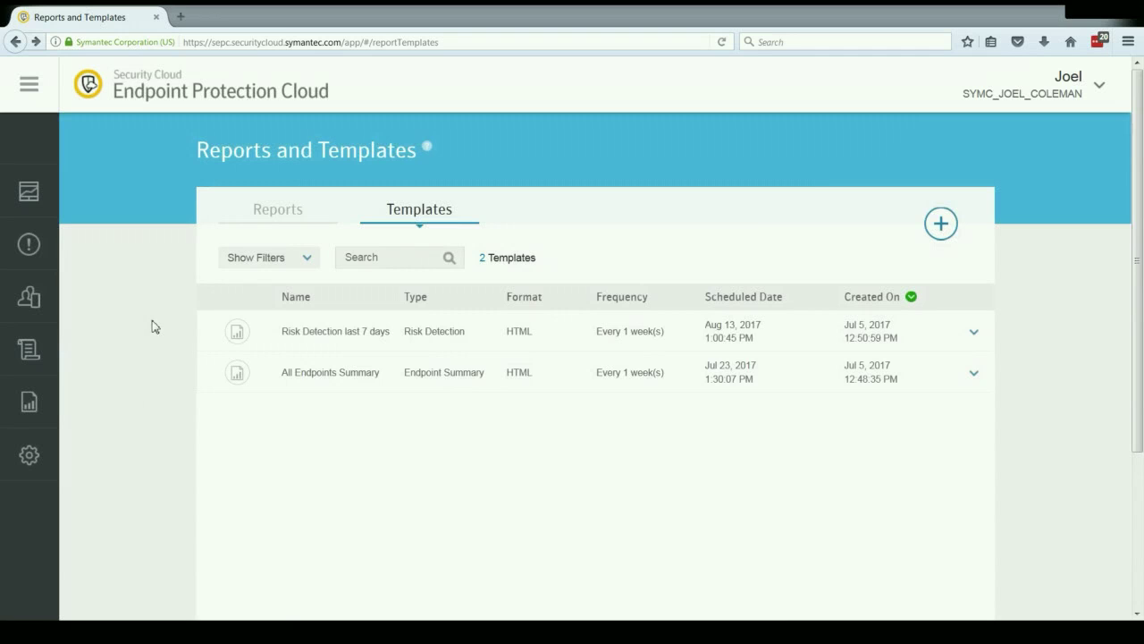
Open Settings to view Alerts and Notifications, Subscriptions, Mobile Device Management and Identity Provider.
left_click(45, 460)
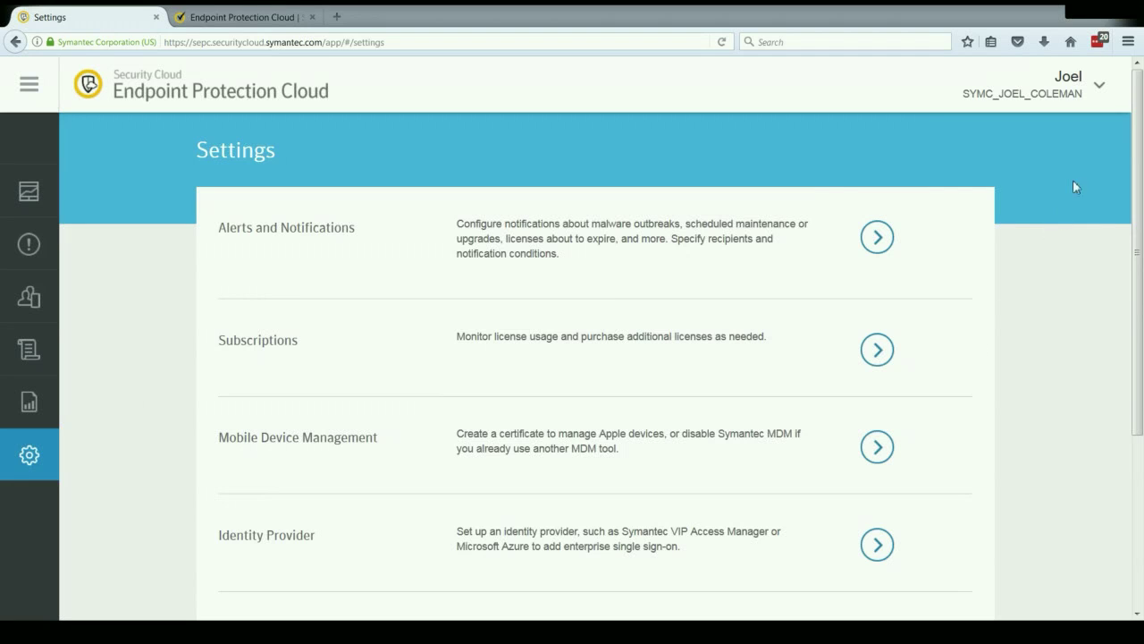
Open Help from the account menu and scroll to the seven Browse All Topics categories.
left_click(1099, 102)
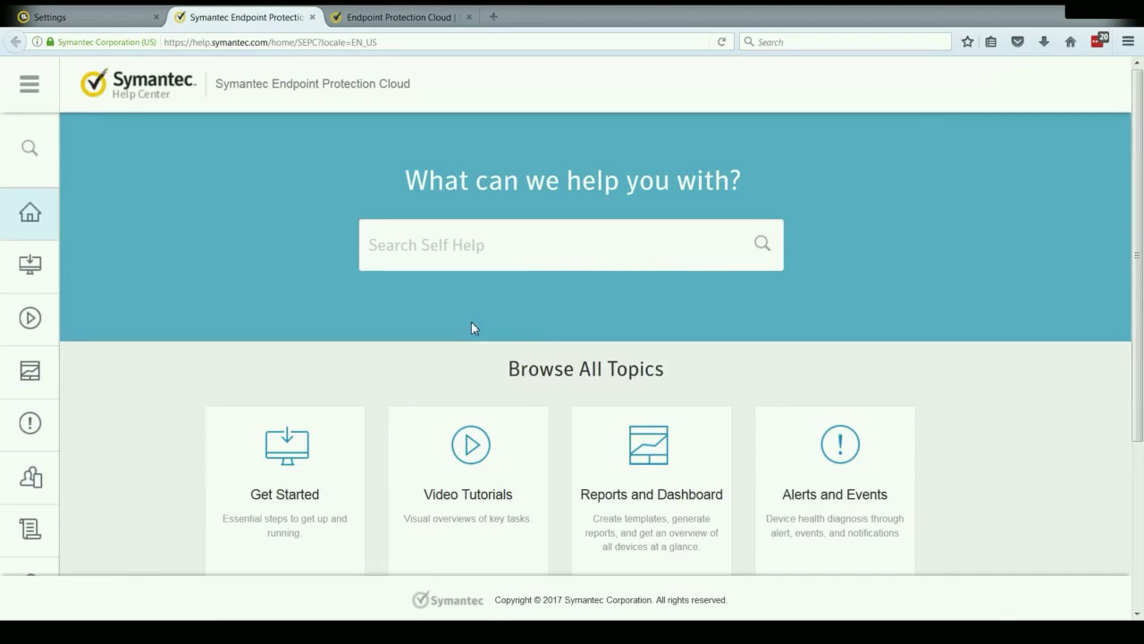
scroll(471, 322, "down", 3)
scroll(382, 409, "down", 1)
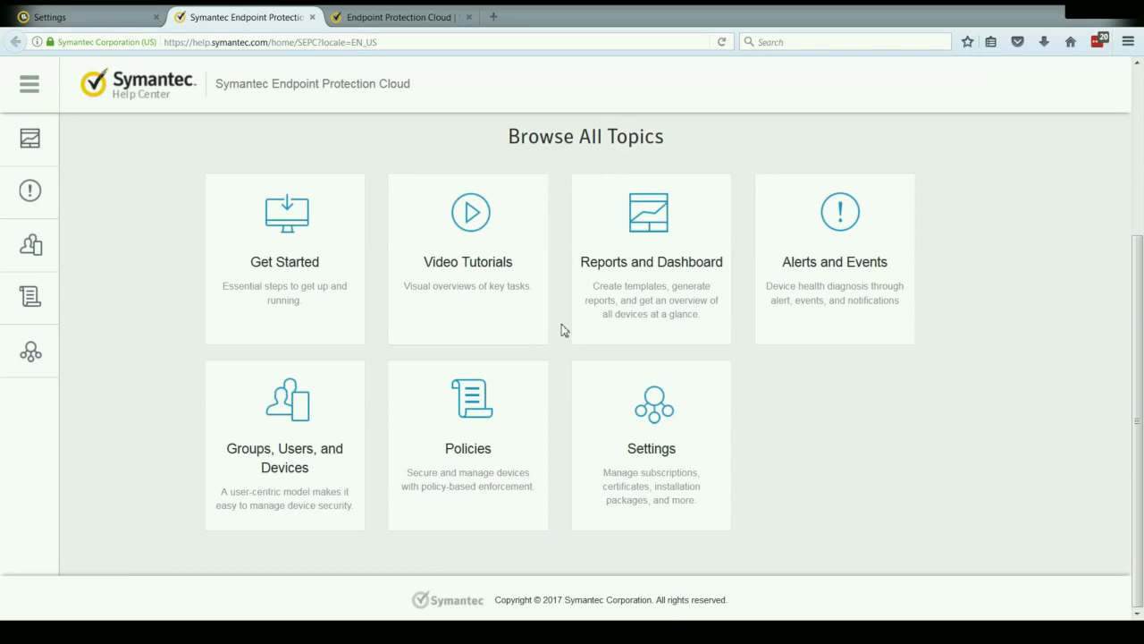
Switch to the Endpoint Protection Cloud product page with its Buy Online and Free Trial offers.
left_click(391, 19)
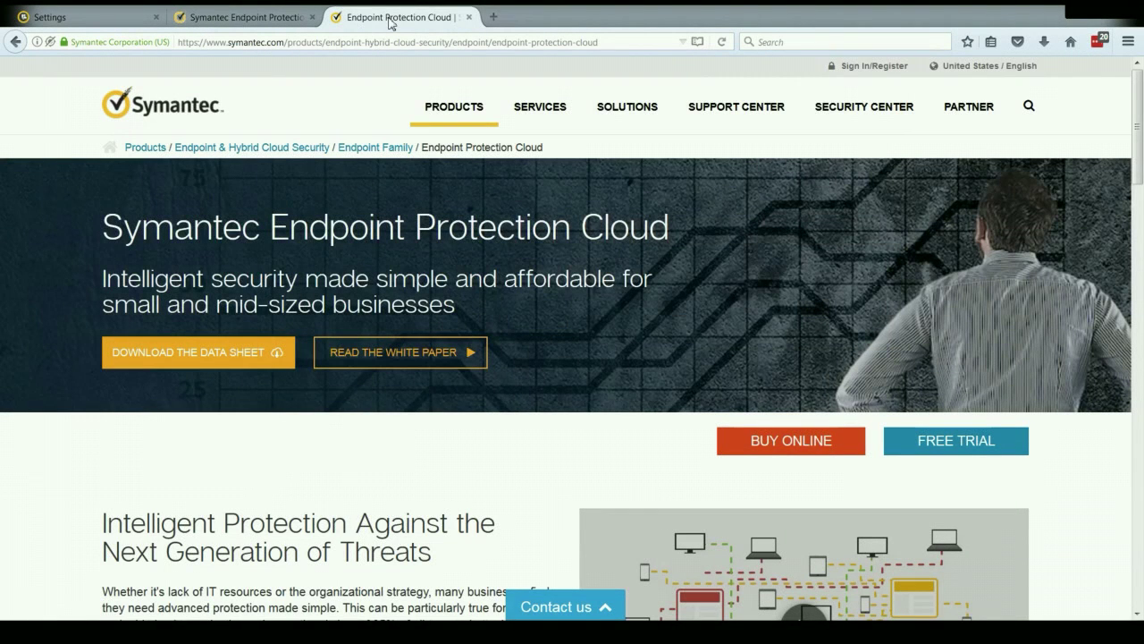